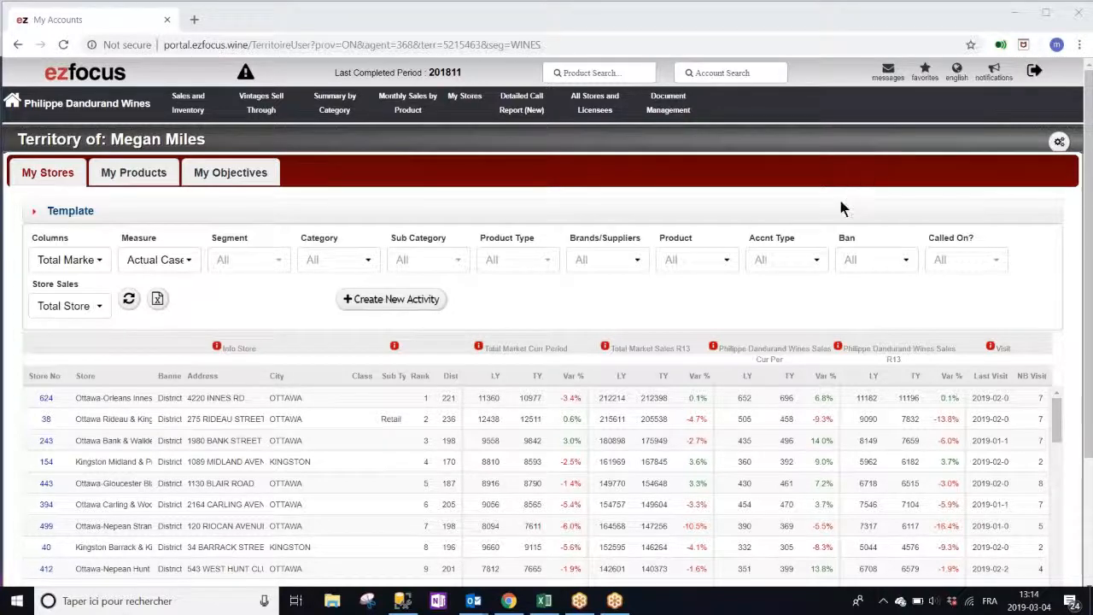
Open store 624, Ottawa-Orleans Innes & Tenth Line, from My Stores in a new tab
click(46, 401)
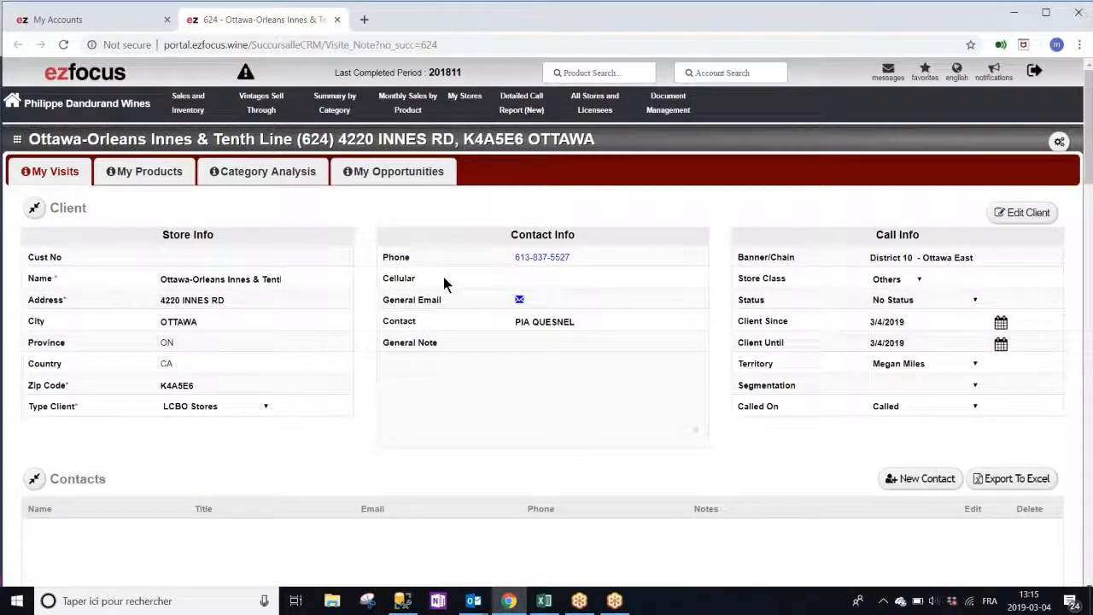
Put 'nice manager' in the client record's General Note and save the client
click(1030, 213)
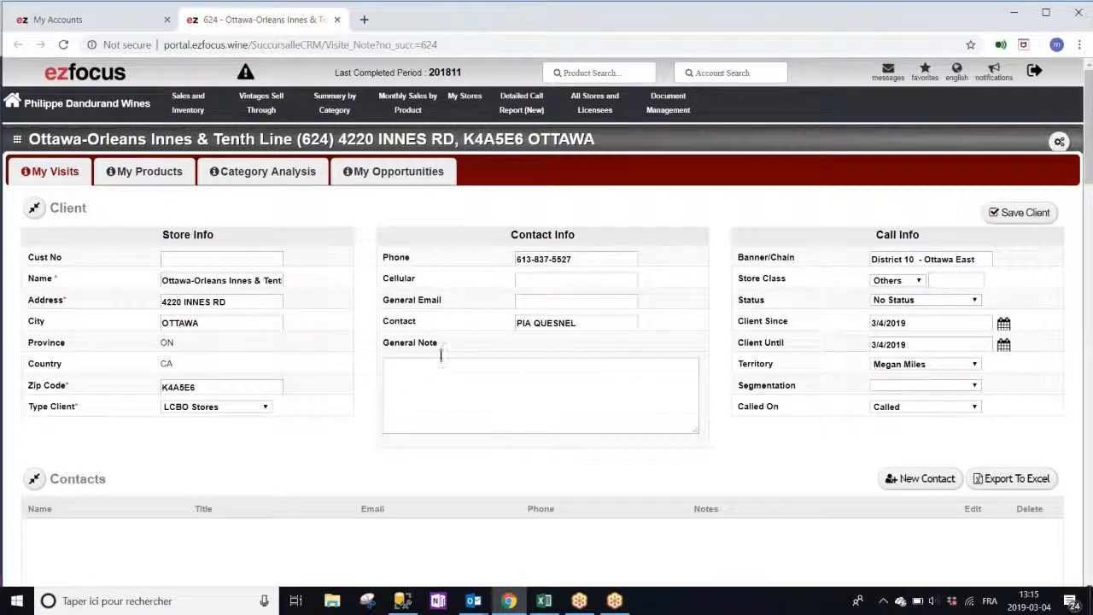
click(417, 365)
text(nice manager)
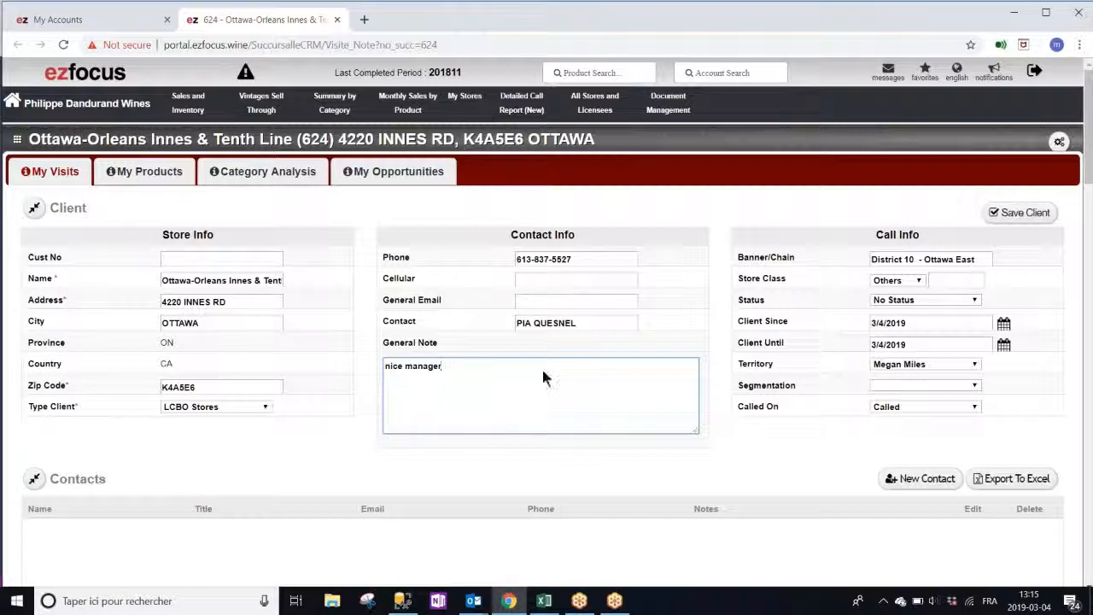
click(1029, 212)
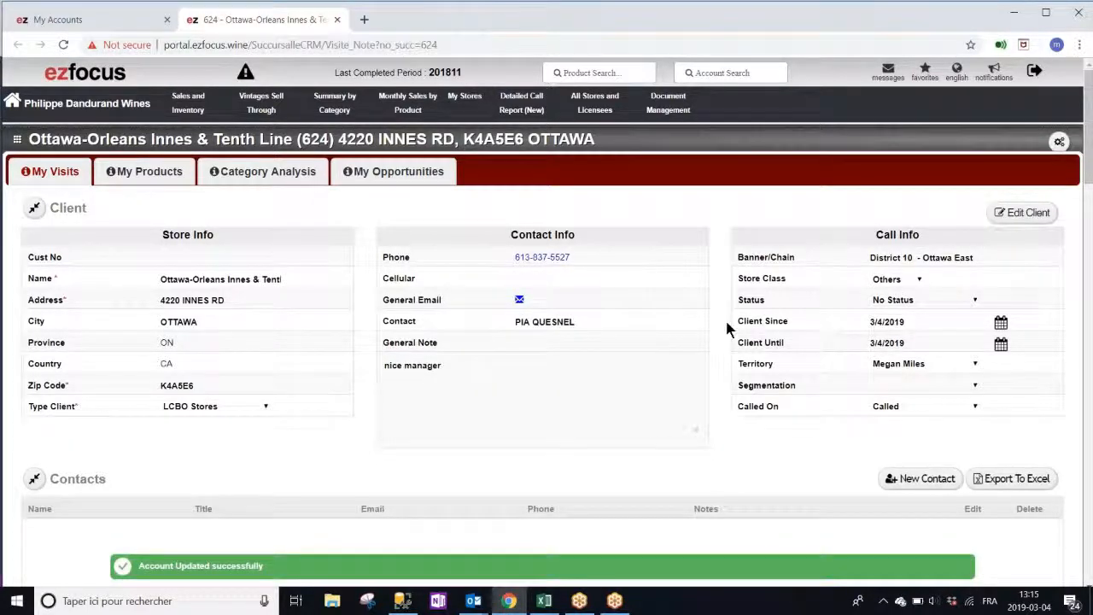
Add and save a director contact with name, e-mail, phone and the note 'new specialist'
scroll(700, 325, down, 3)
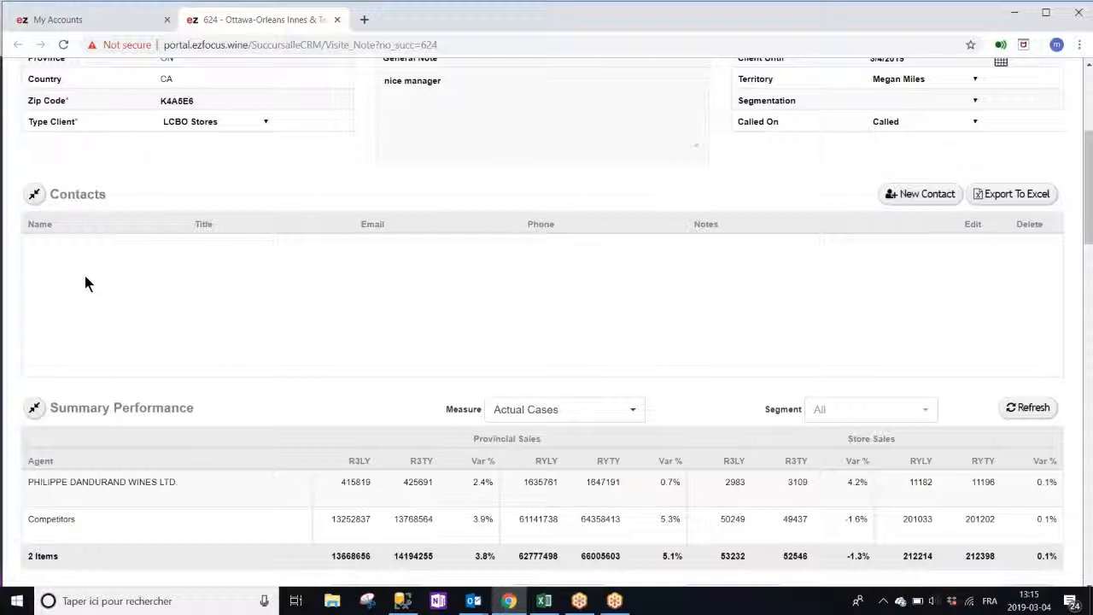
scroll(912, 205, up, 1)
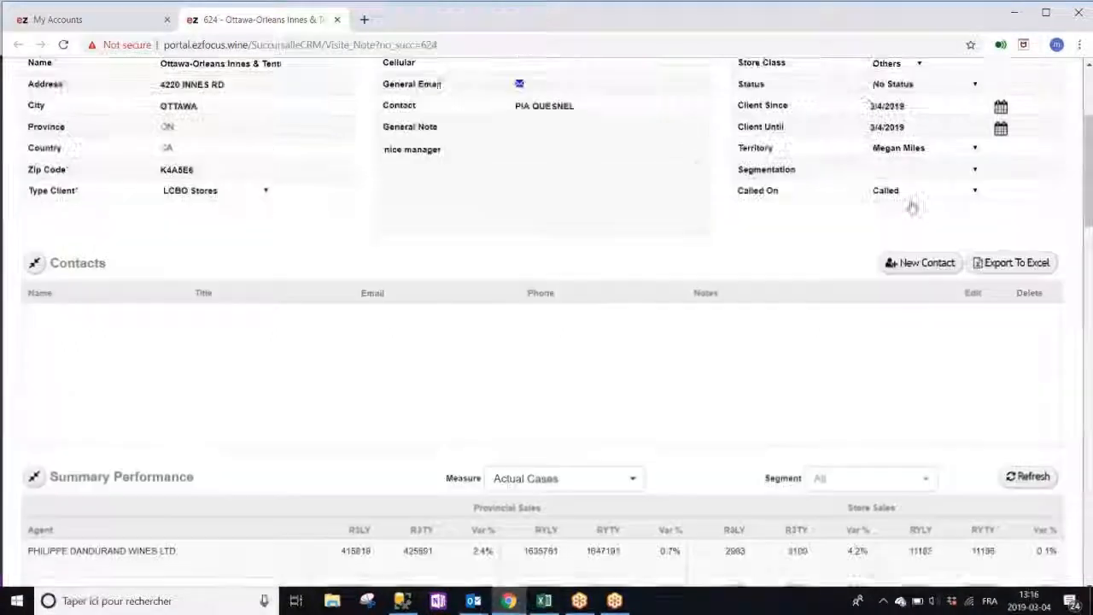
click(915, 266)
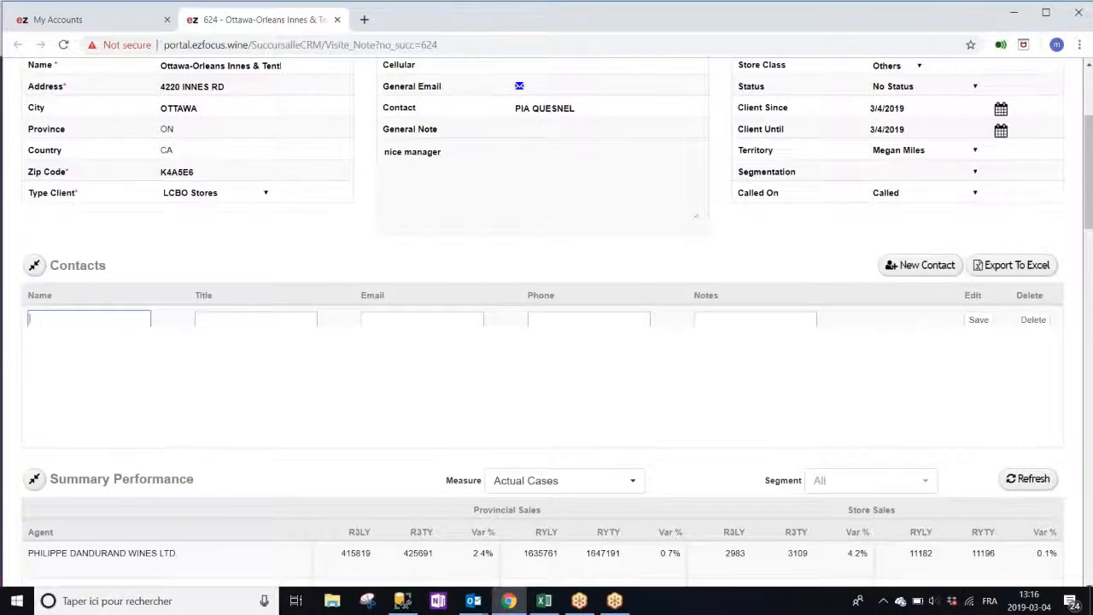
text(marika)
click(228, 322)
text(director)
click(385, 318)
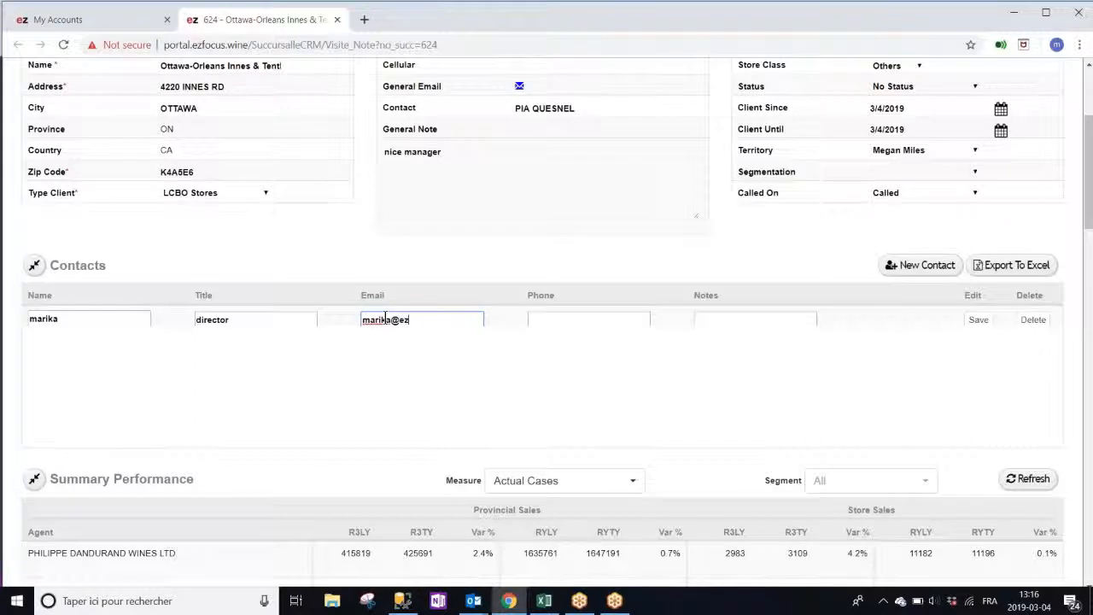
click(539, 323)
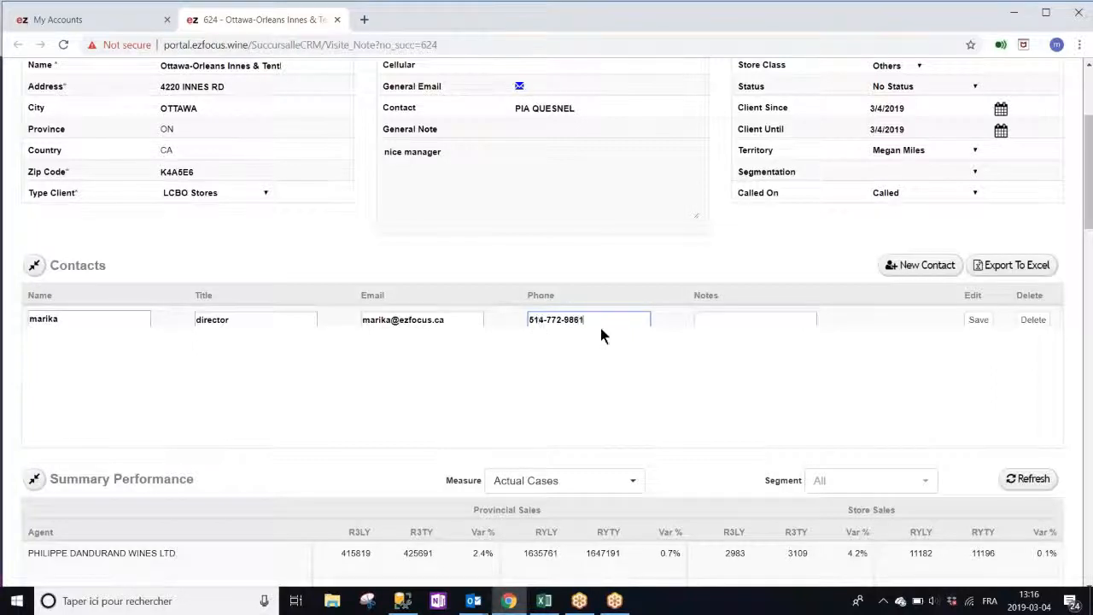
click(722, 322)
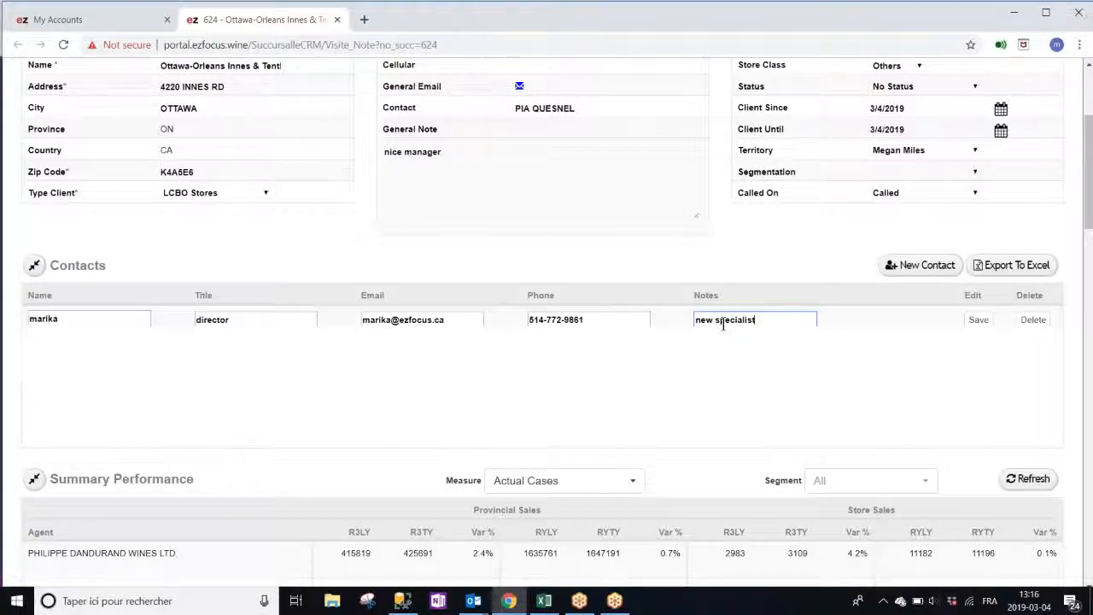
click(978, 320)
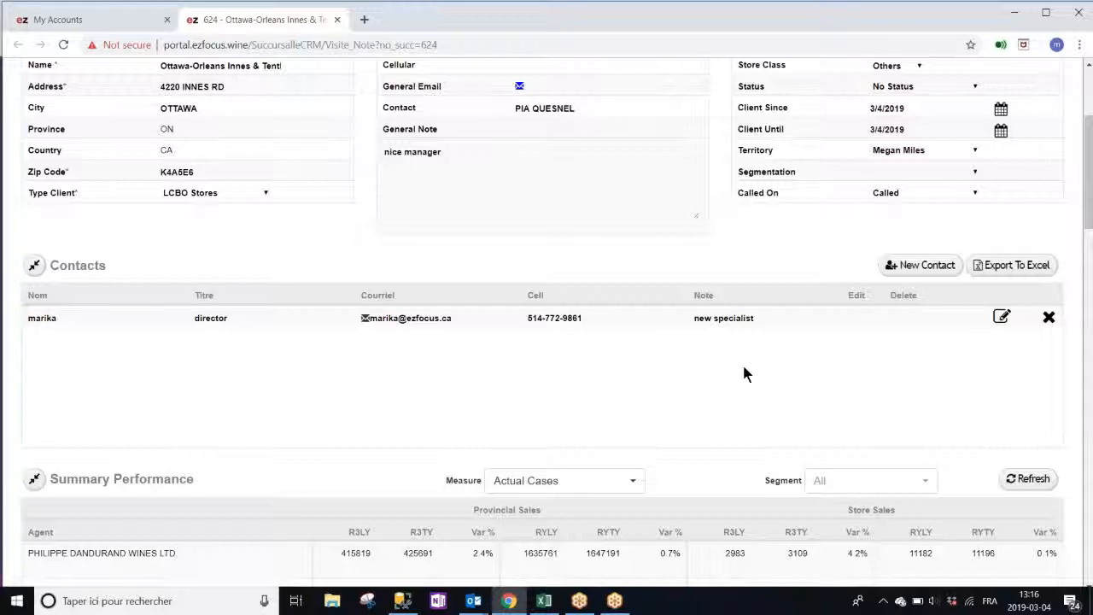
scroll(742, 362, down, 3)
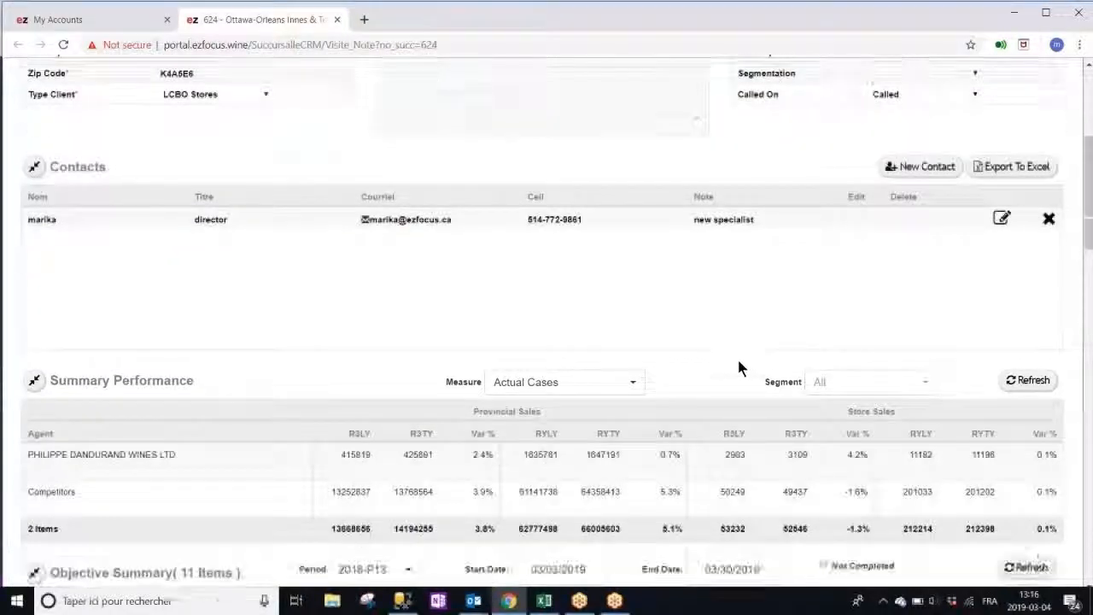
scroll(732, 350, down, 1)
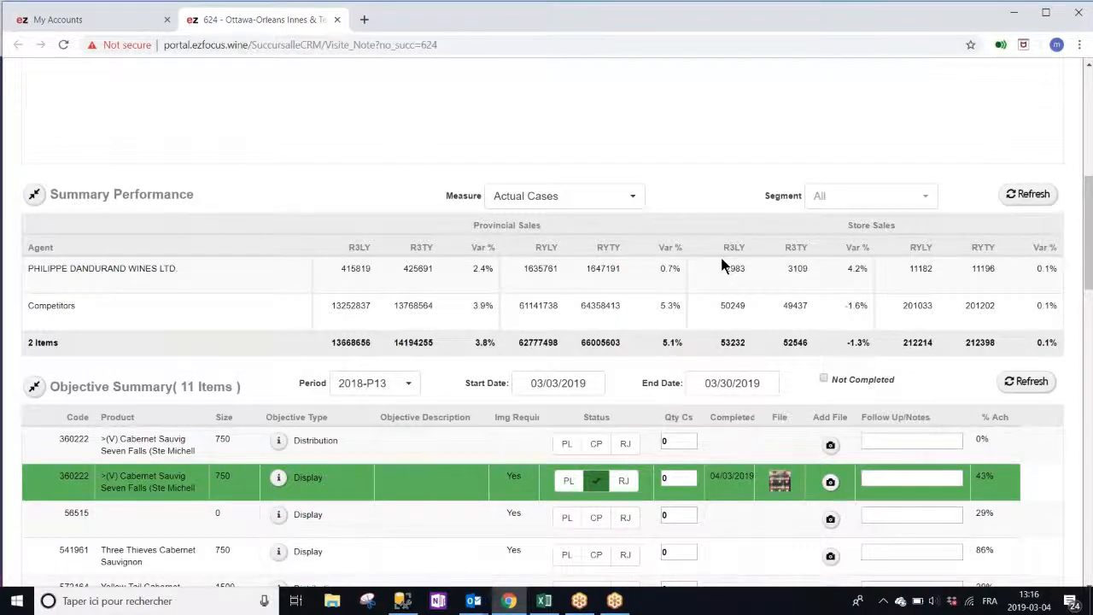
scroll(722, 267, down, 1)
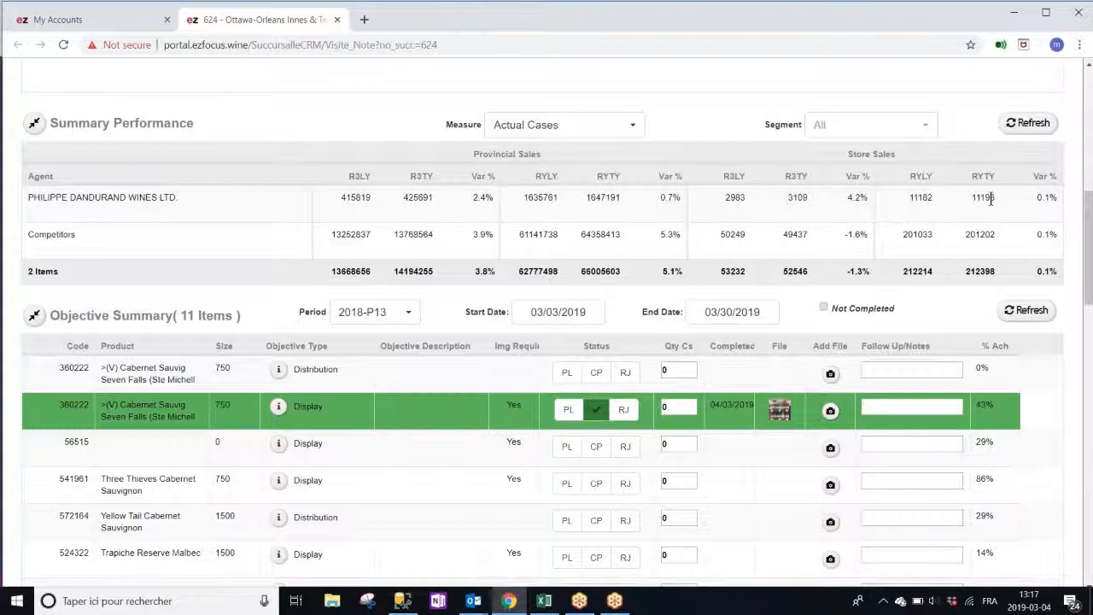
scroll(990, 198, down, 1)
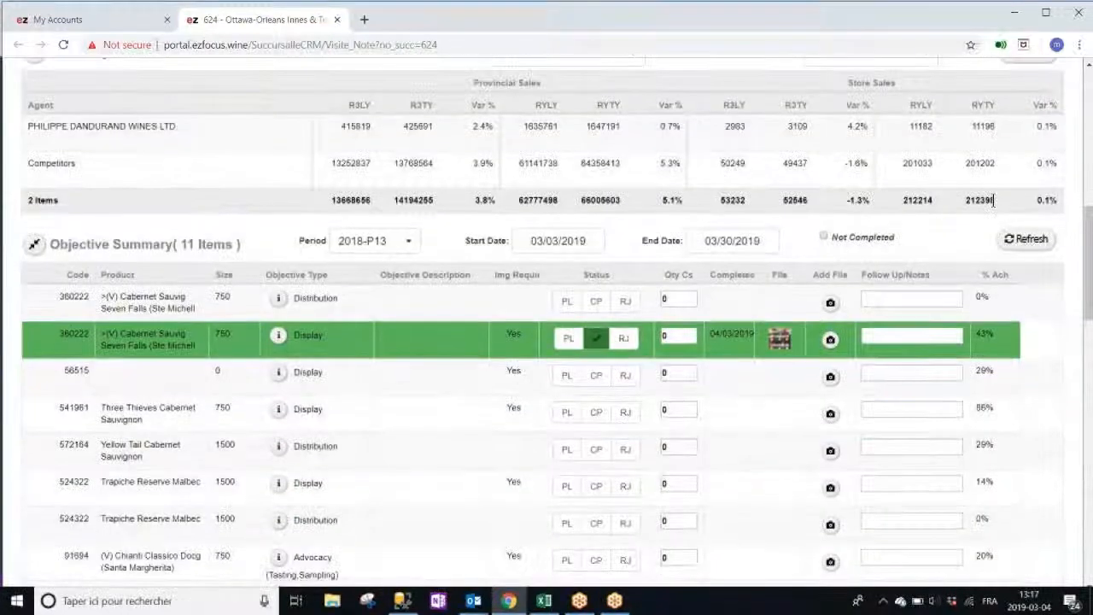
scroll(990, 204, down, 2)
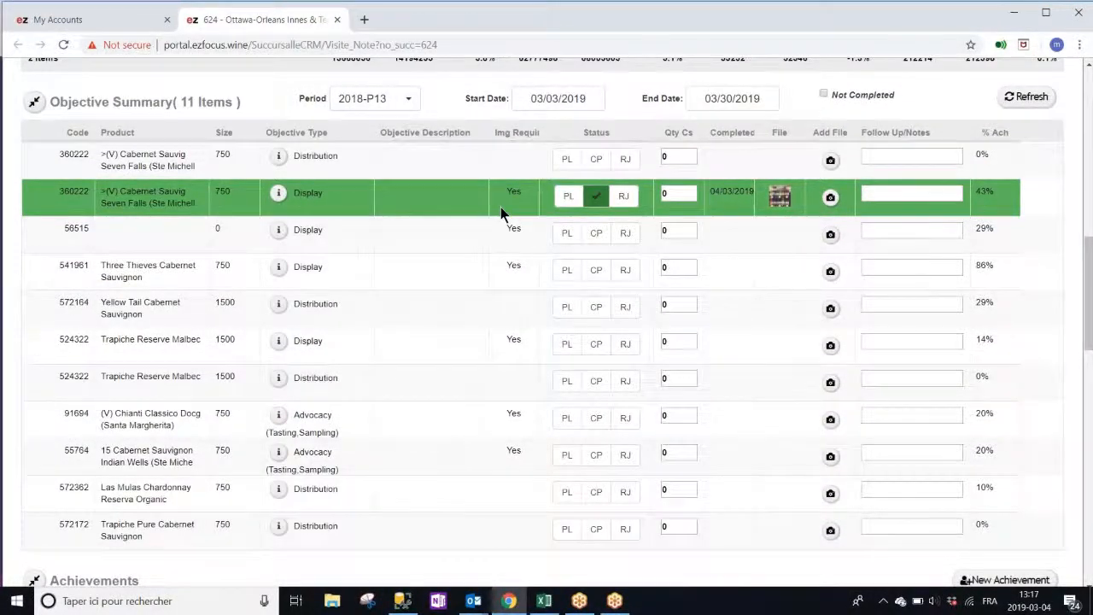
Try the planned, completed and rejected statuses on the first Distribution objective, then clear it
click(566, 161)
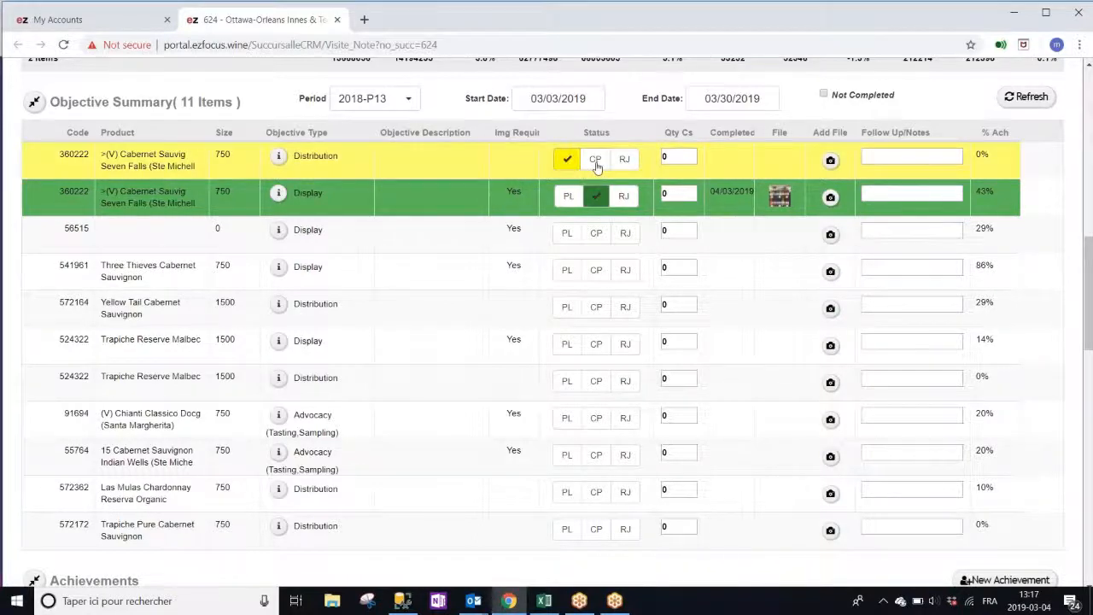
click(596, 164)
click(624, 162)
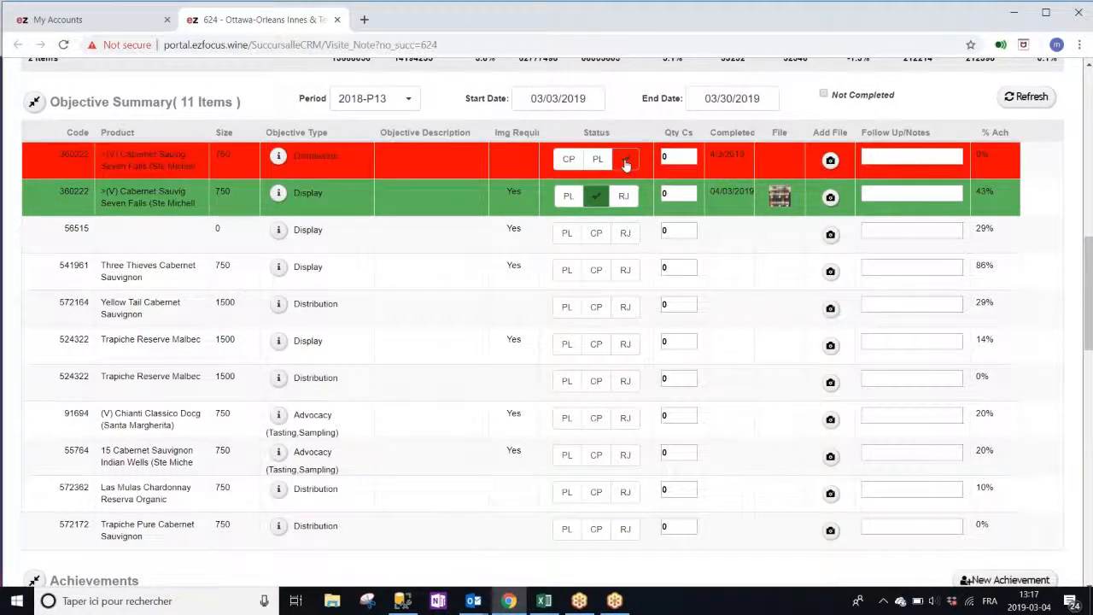
click(624, 162)
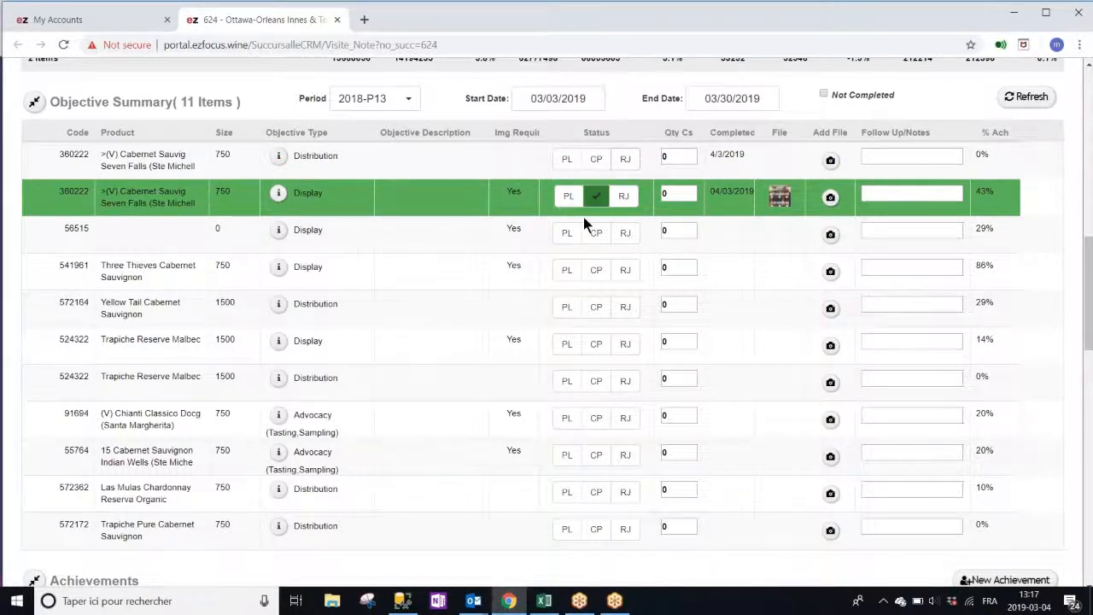
Mark the 56515 Display objective completed and attach the display photo from the Pics folder
click(598, 234)
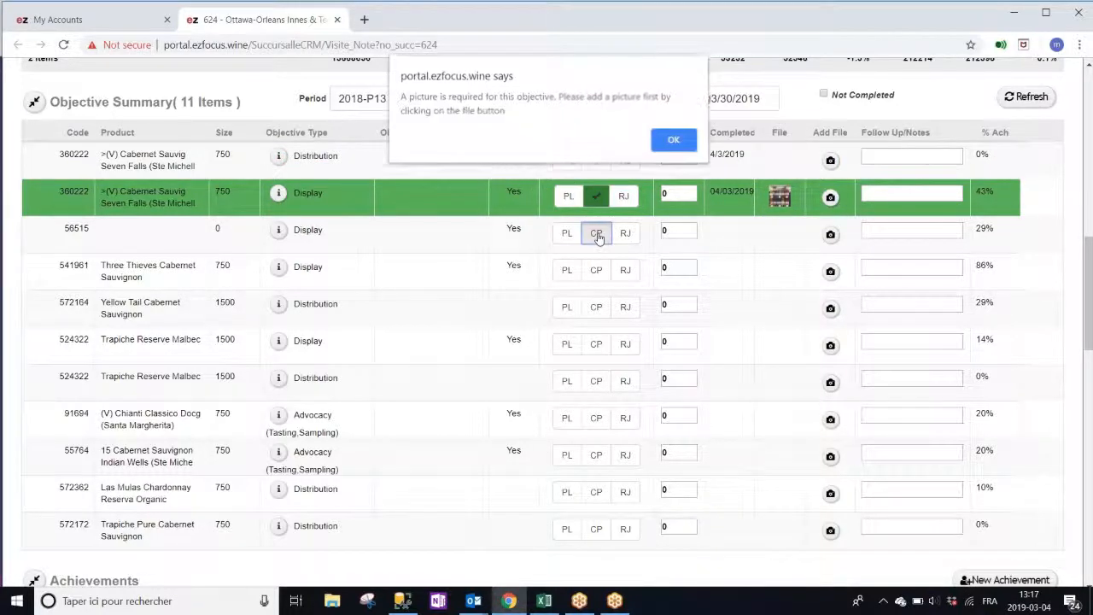
click(671, 142)
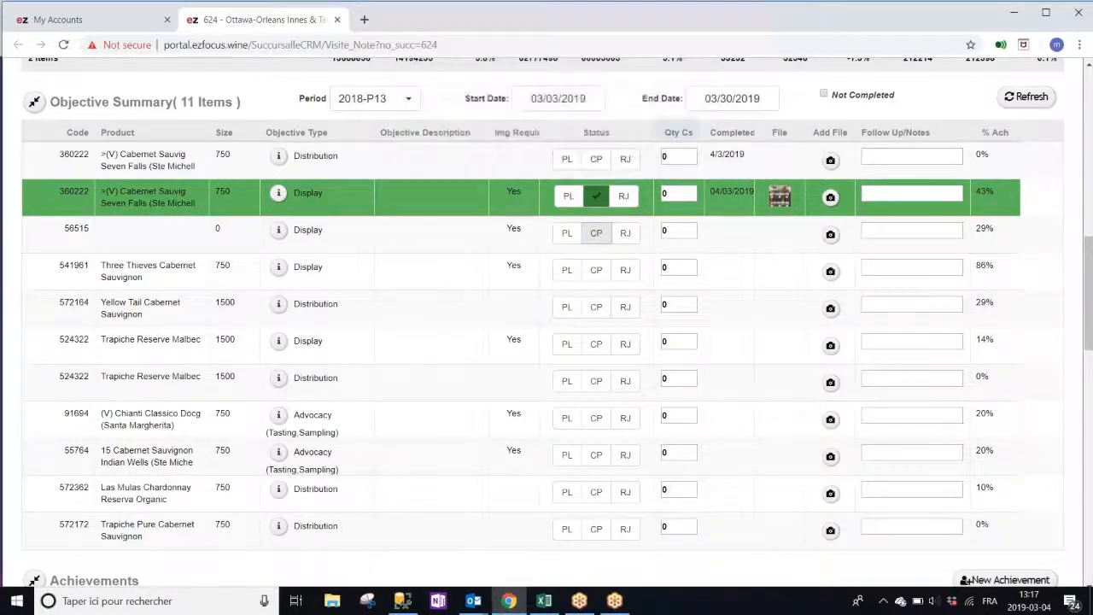
click(828, 236)
click(324, 167)
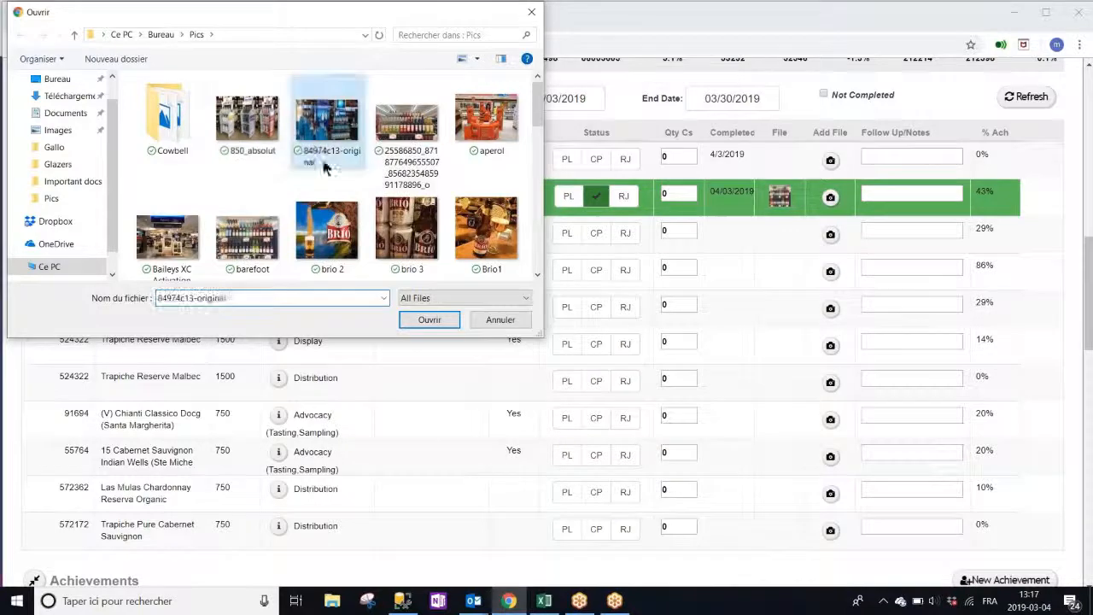
click(431, 321)
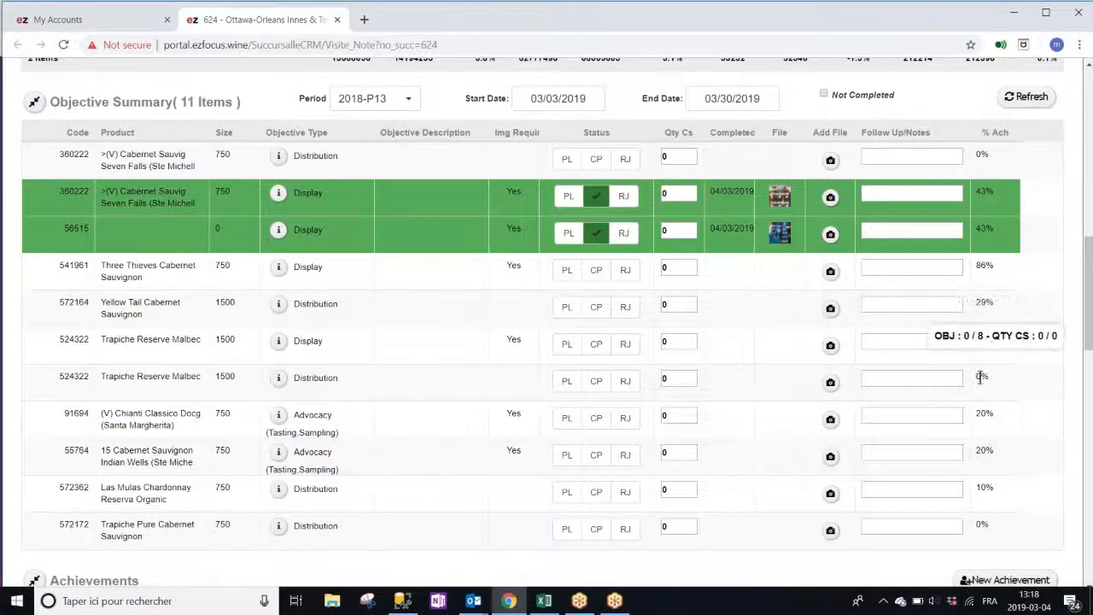
scroll(980, 378, down, 3)
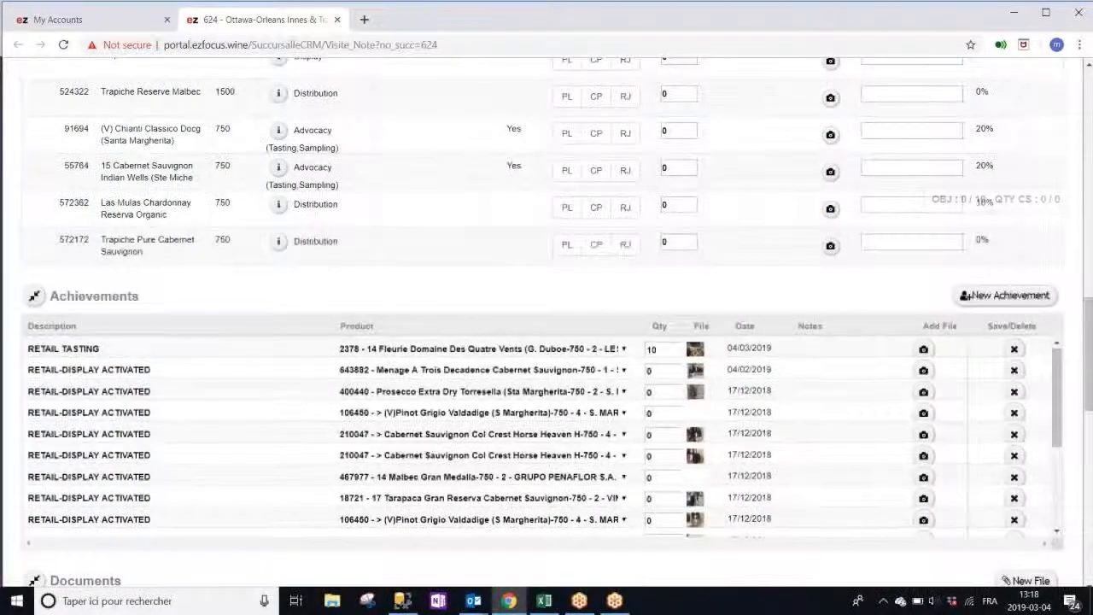
Add a RETAIL TASTING achievement for Fontanafredda Barolo Docg-750 with quantity 10
scroll(955, 380, down, 1)
scroll(1006, 314, down, 1)
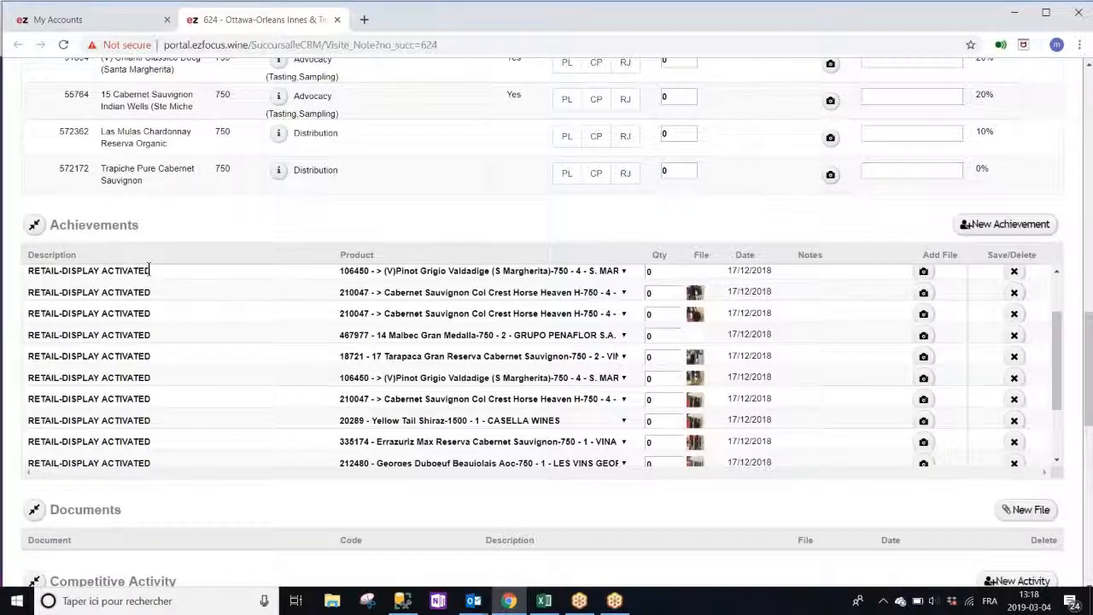
click(1020, 225)
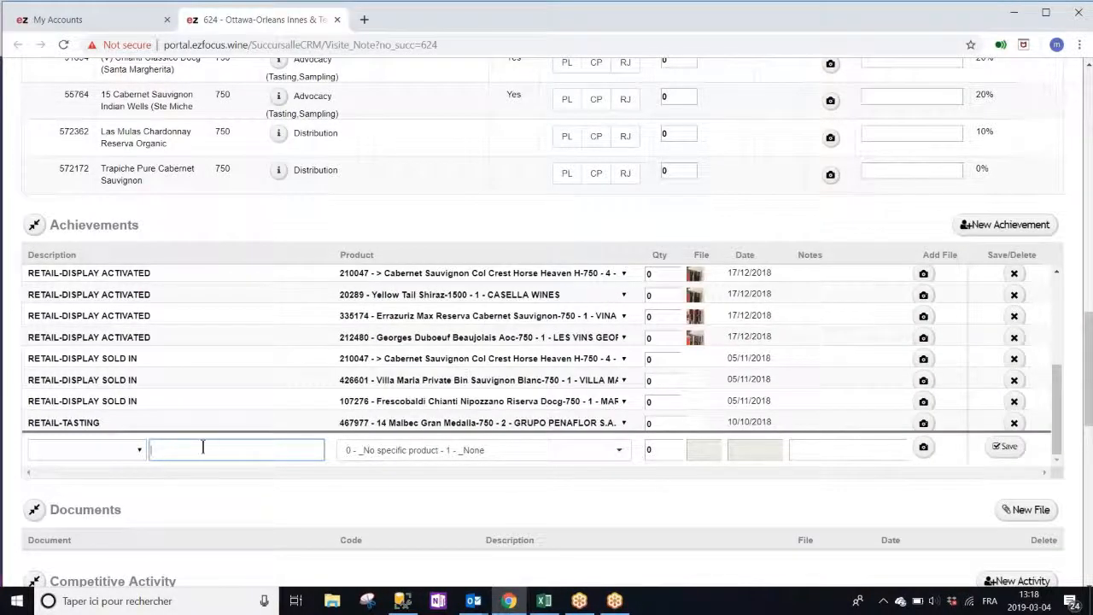
text(RETAIL TASTING)
click(427, 449)
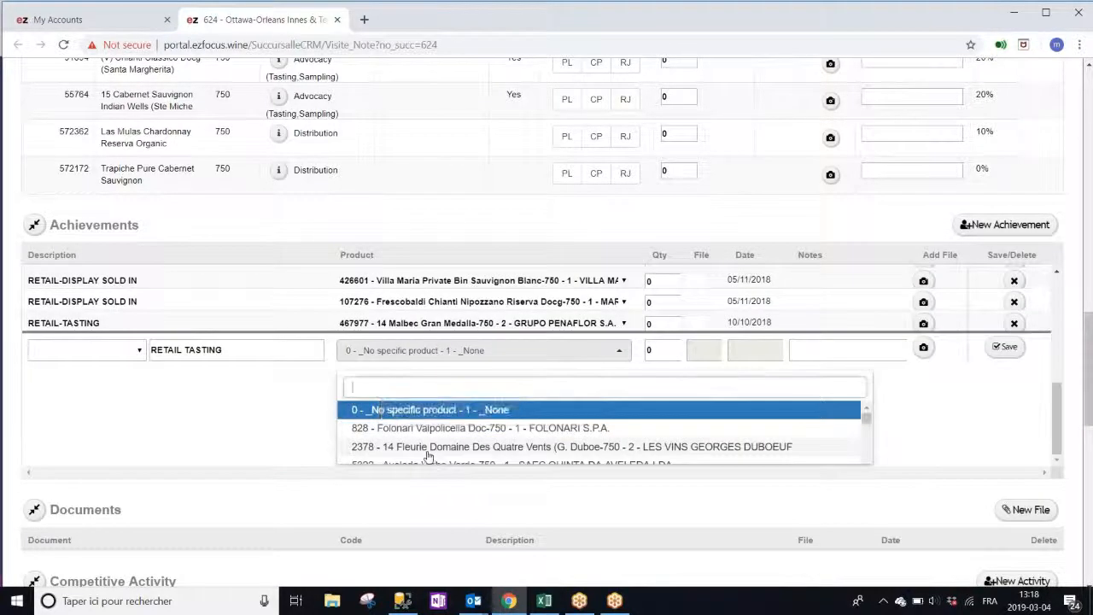
scroll(426, 448, down, 5)
click(475, 412)
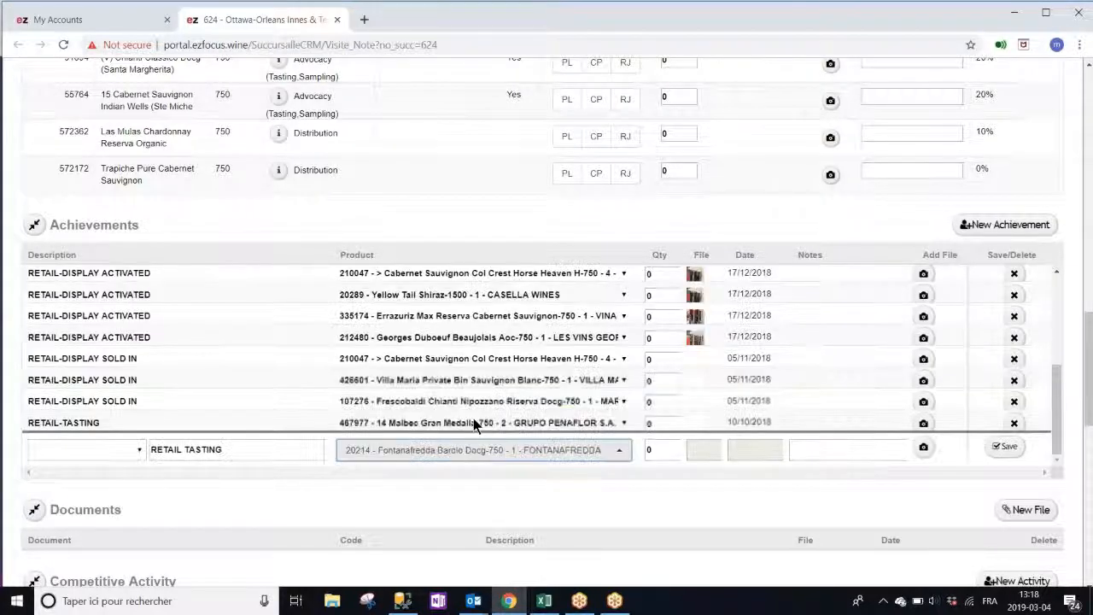
click(661, 448)
key(BackSpace)
text(10)
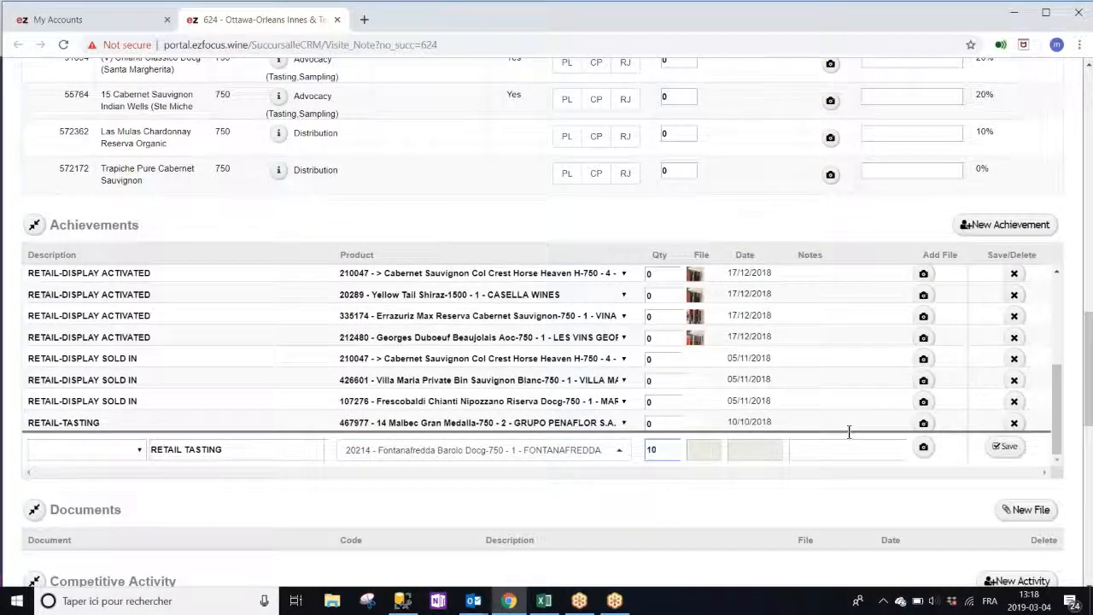
Attach the Baileys XC Activation photo to the achievement and save it
click(925, 450)
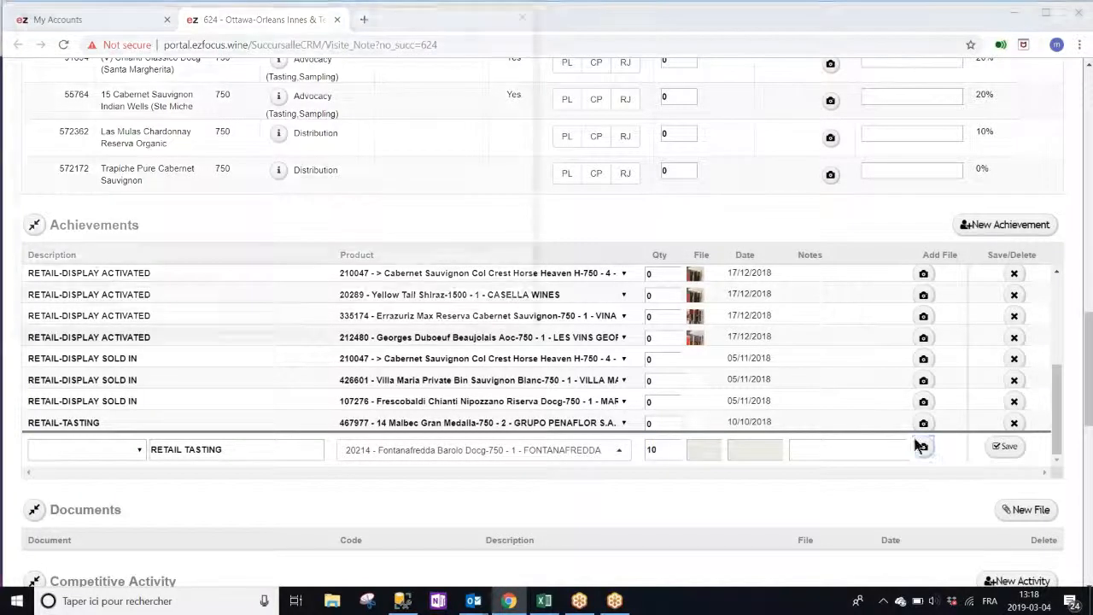
click(186, 248)
click(427, 319)
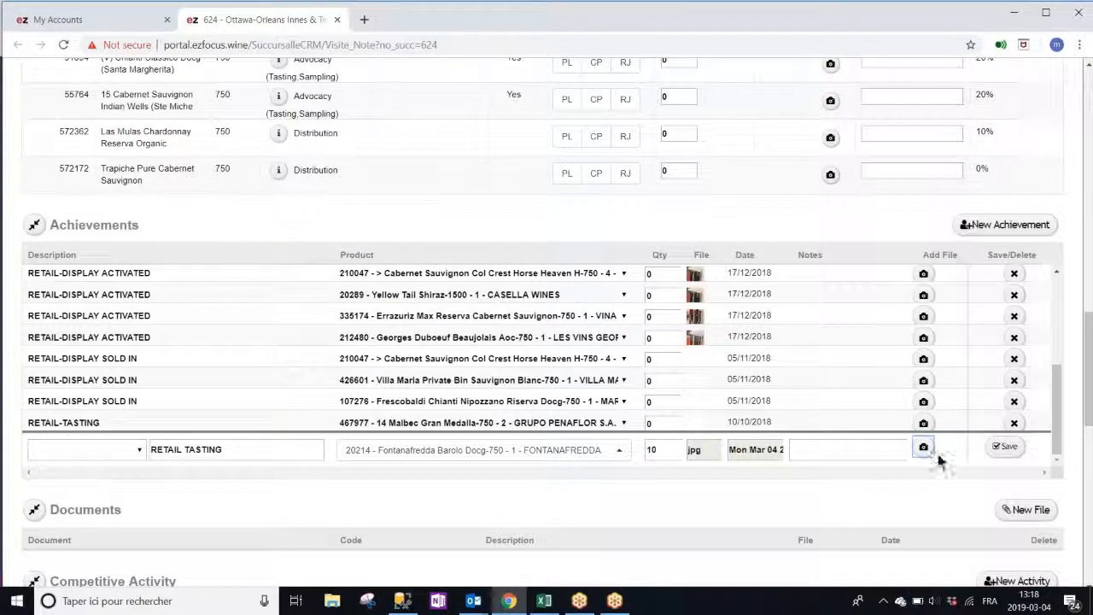
click(1004, 445)
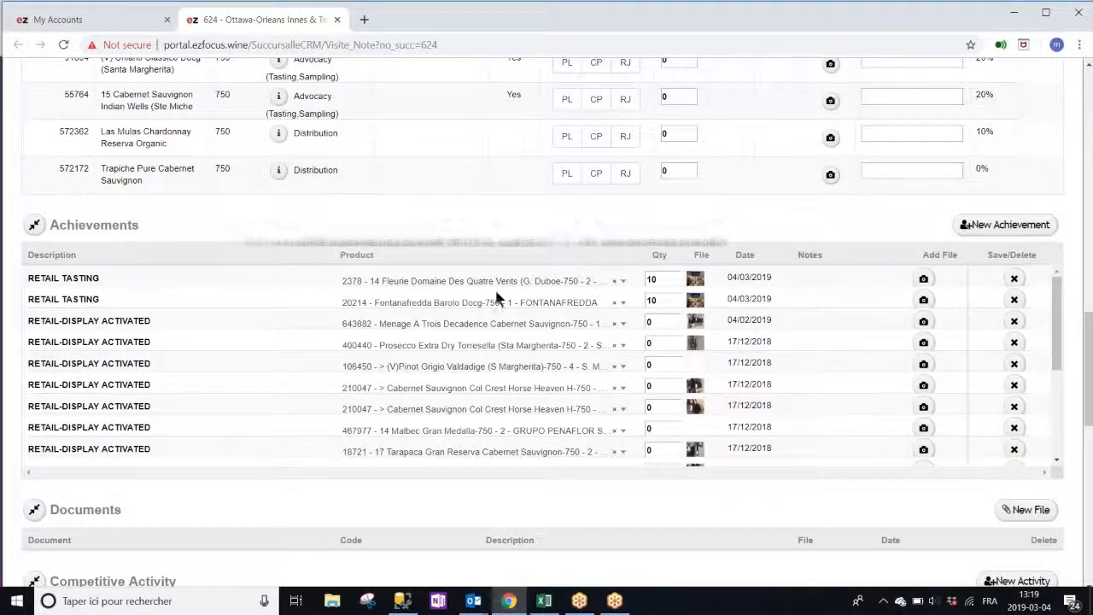
Scroll down to Documents and begin a New File entry for the store
scroll(968, 267, down, 1)
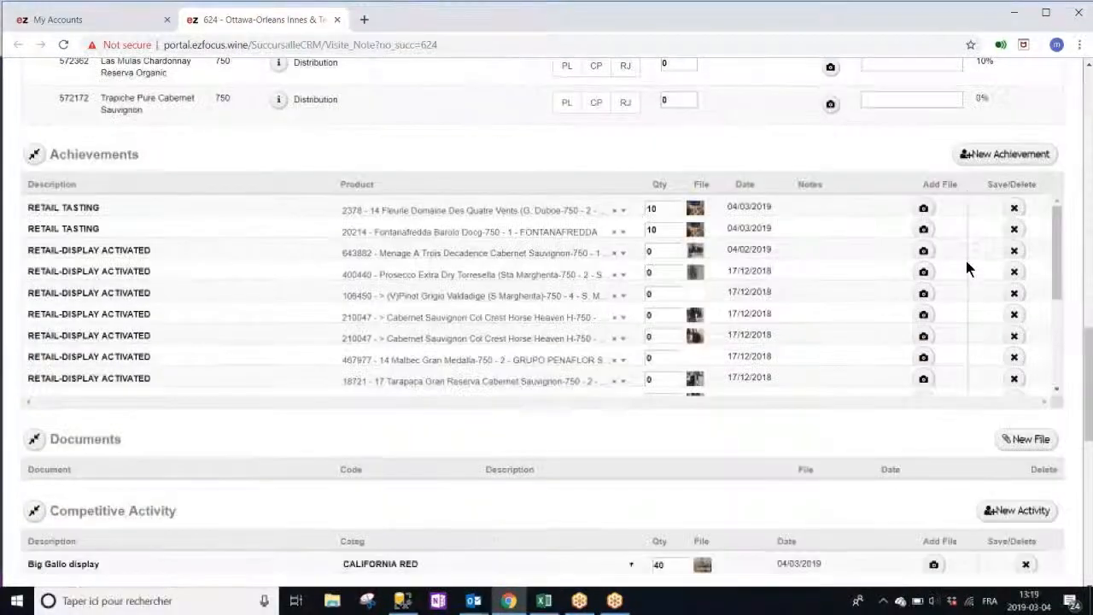
scroll(966, 267, down, 3)
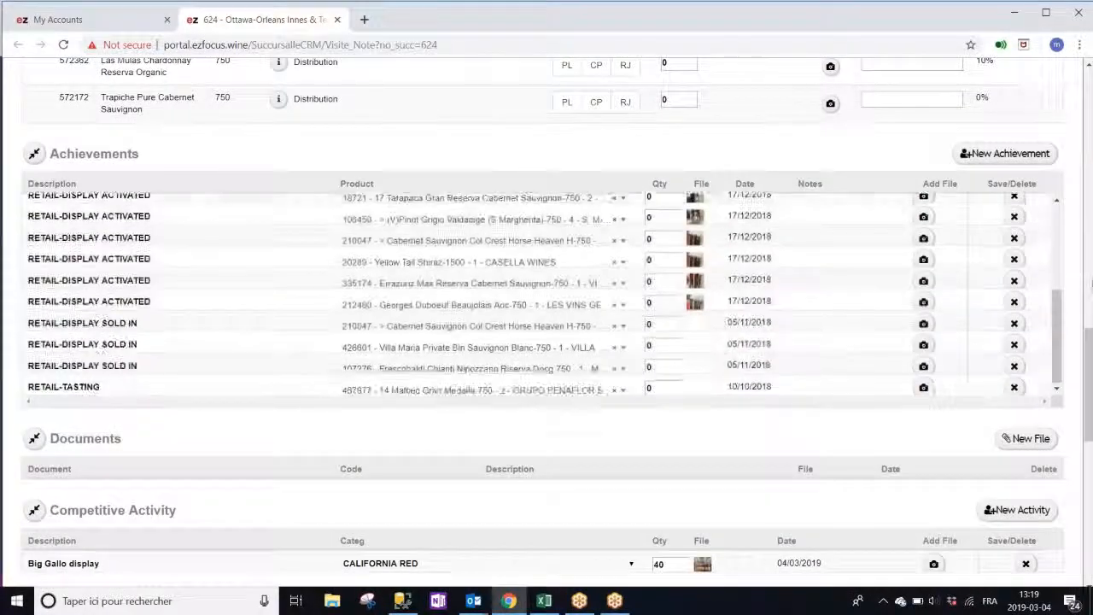
scroll(1088, 290, down, 3)
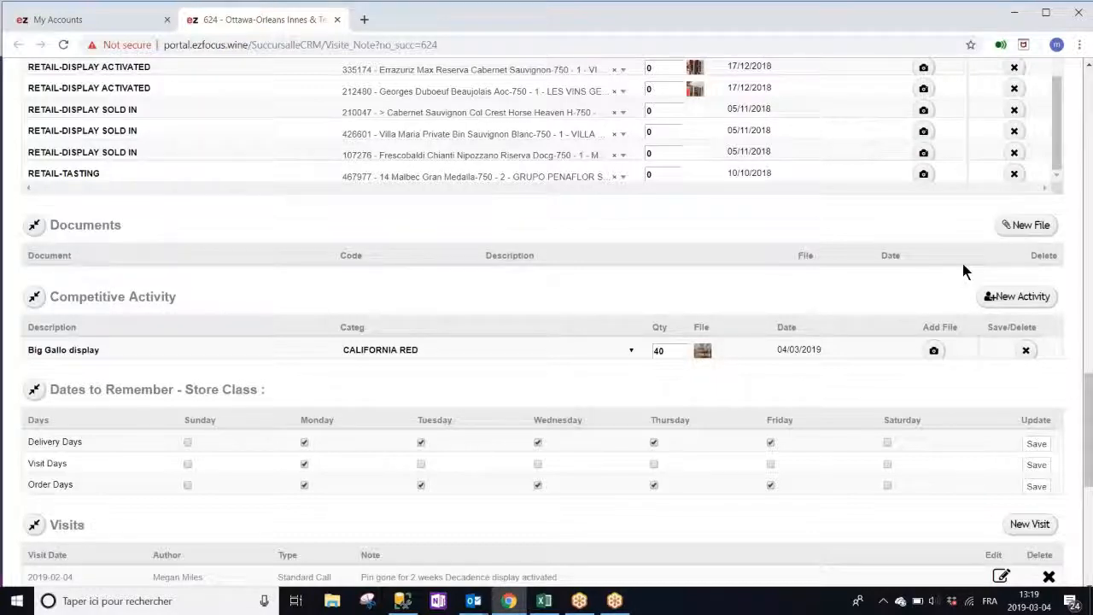
click(1014, 227)
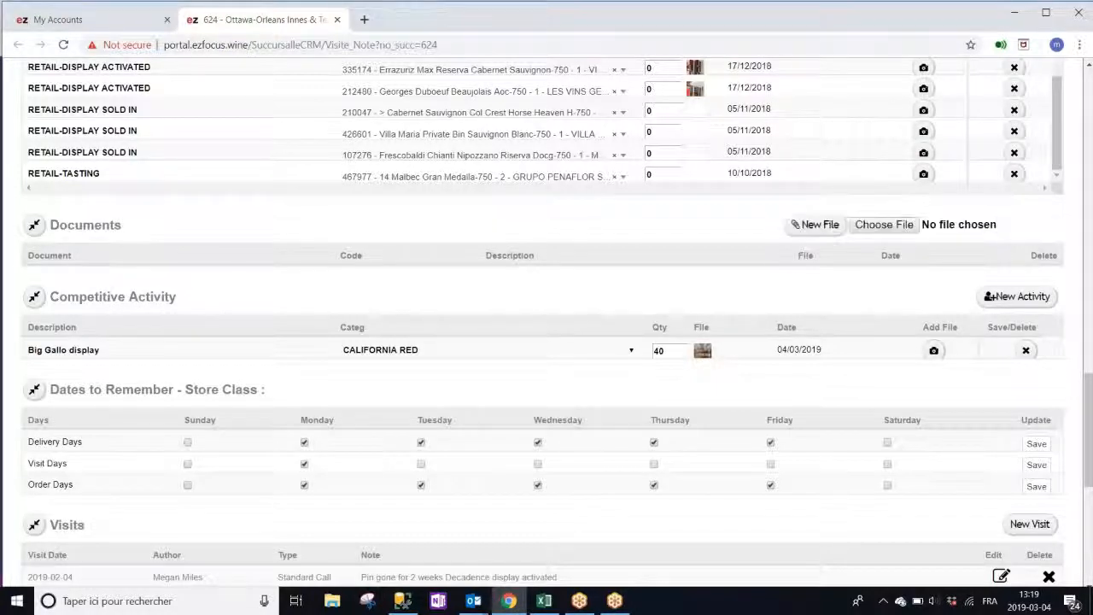
Attach the Ezfocus Data Scope spreadsheet, name the document 'COntest rules' and save it
click(868, 223)
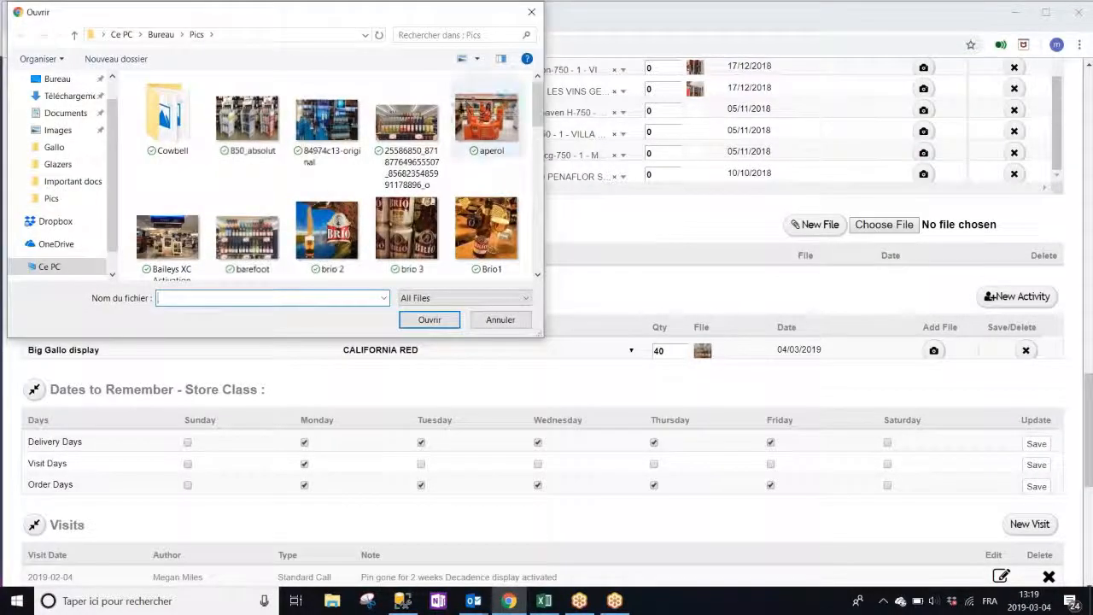
drag(538, 119, 566, 174)
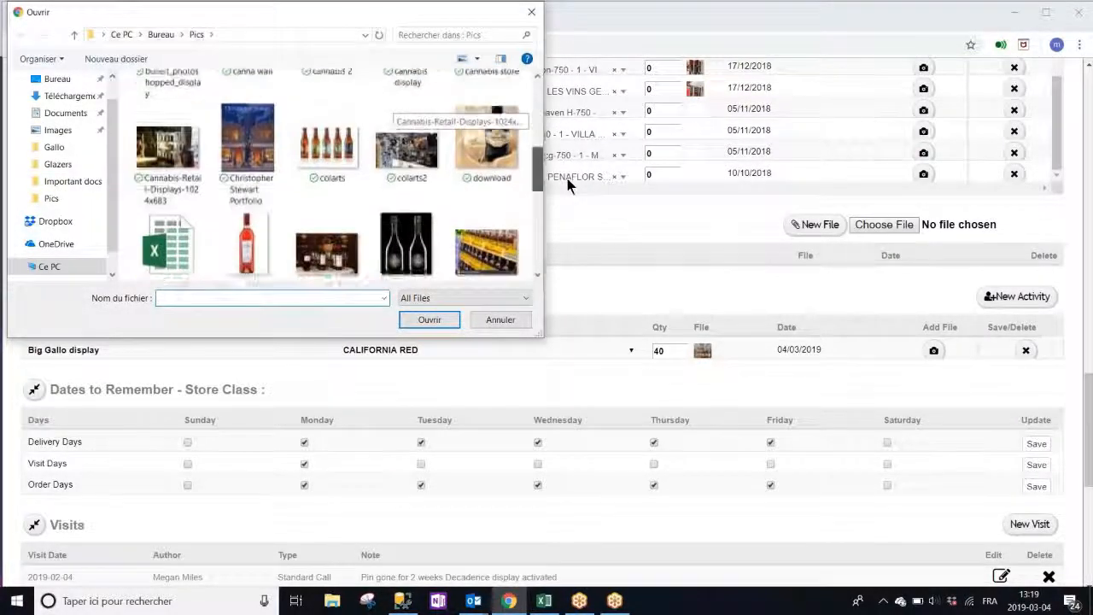
click(202, 233)
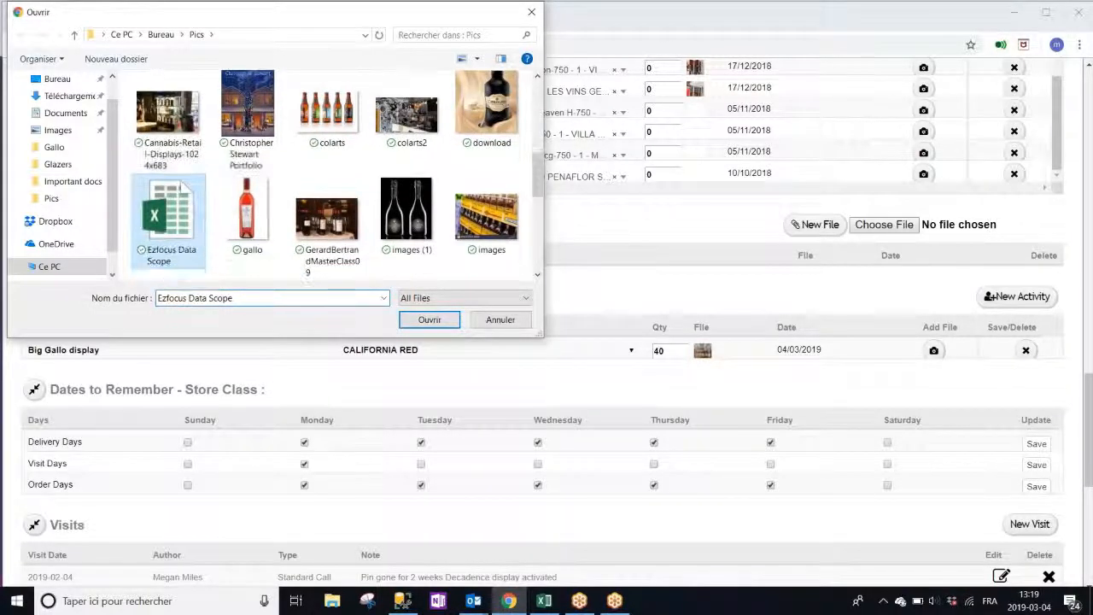
click(434, 324)
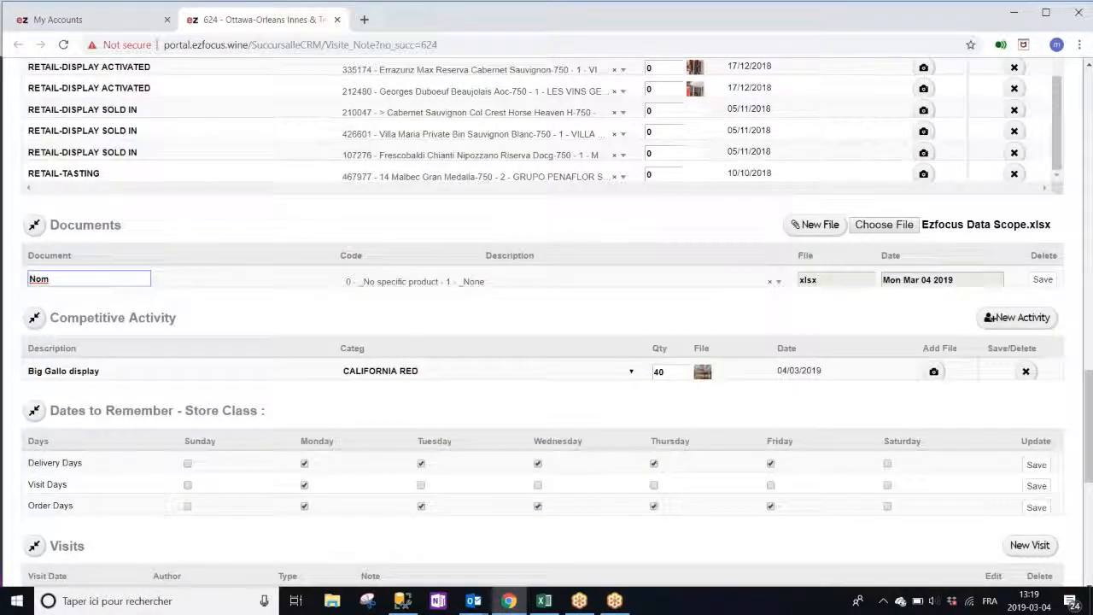
double_click(39, 278)
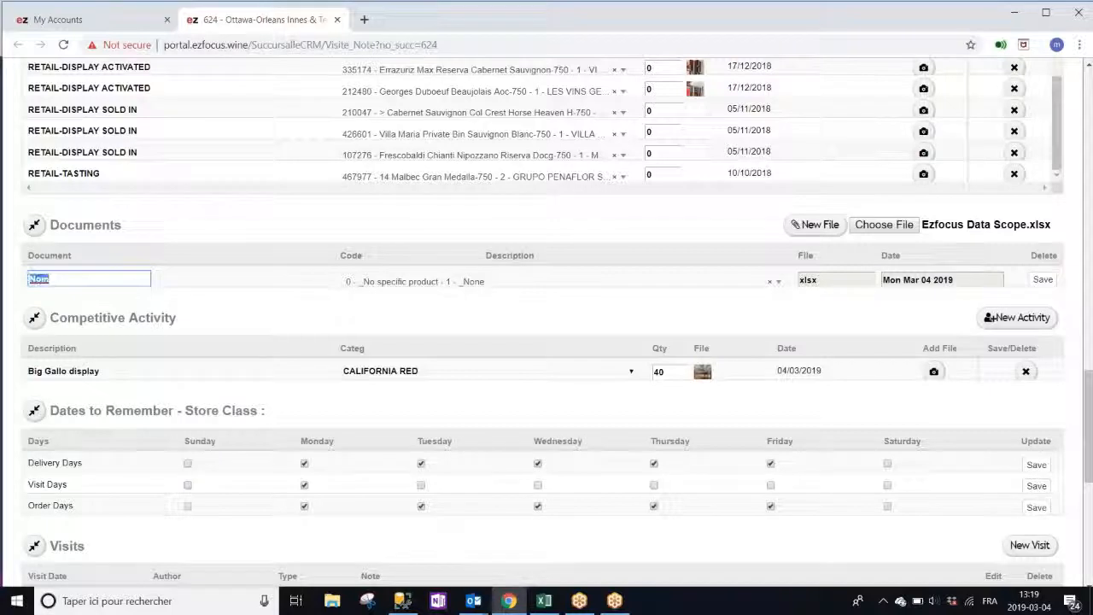
text(COnt)
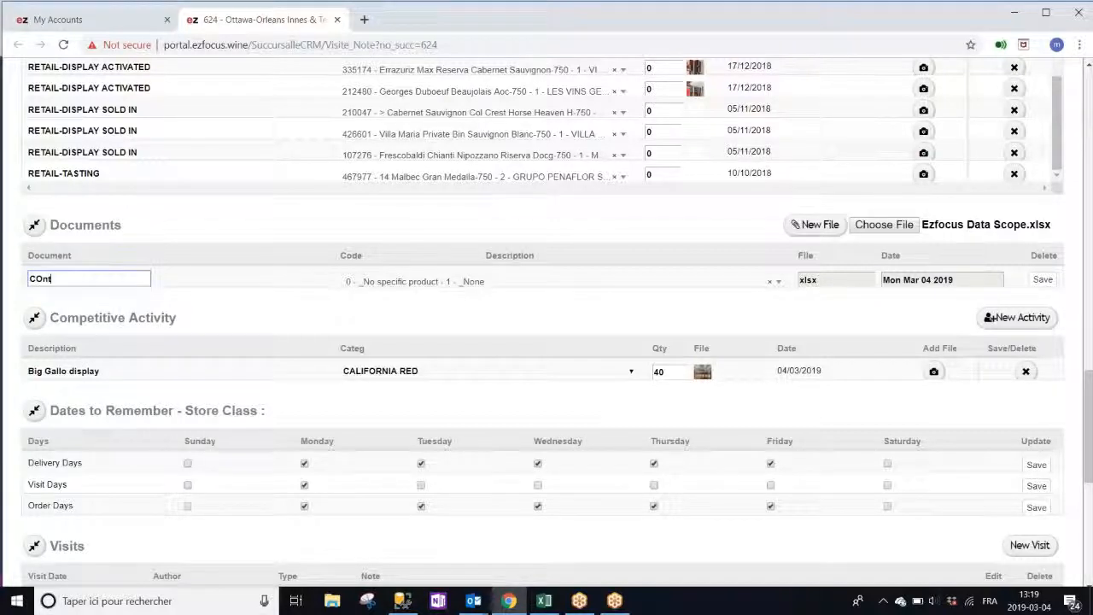
text(est rules)
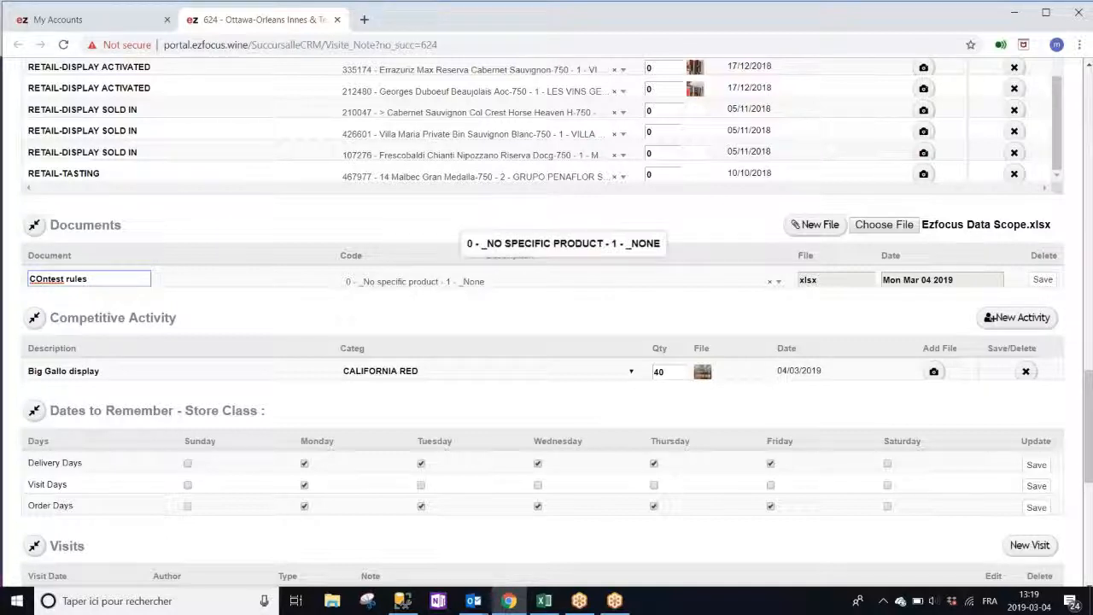
click(1037, 281)
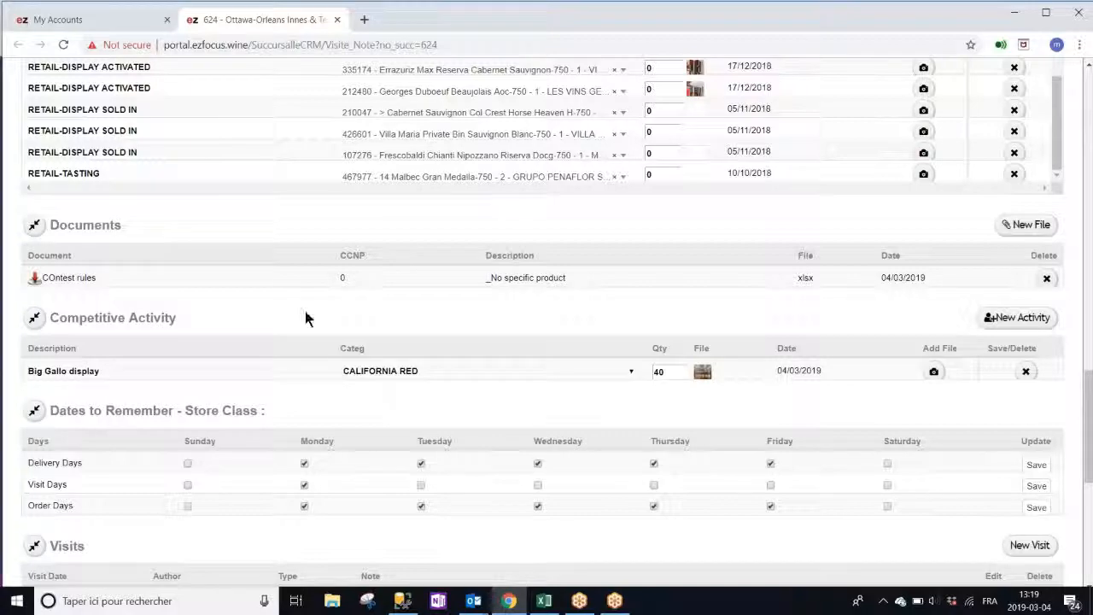
scroll(303, 316, down, 1)
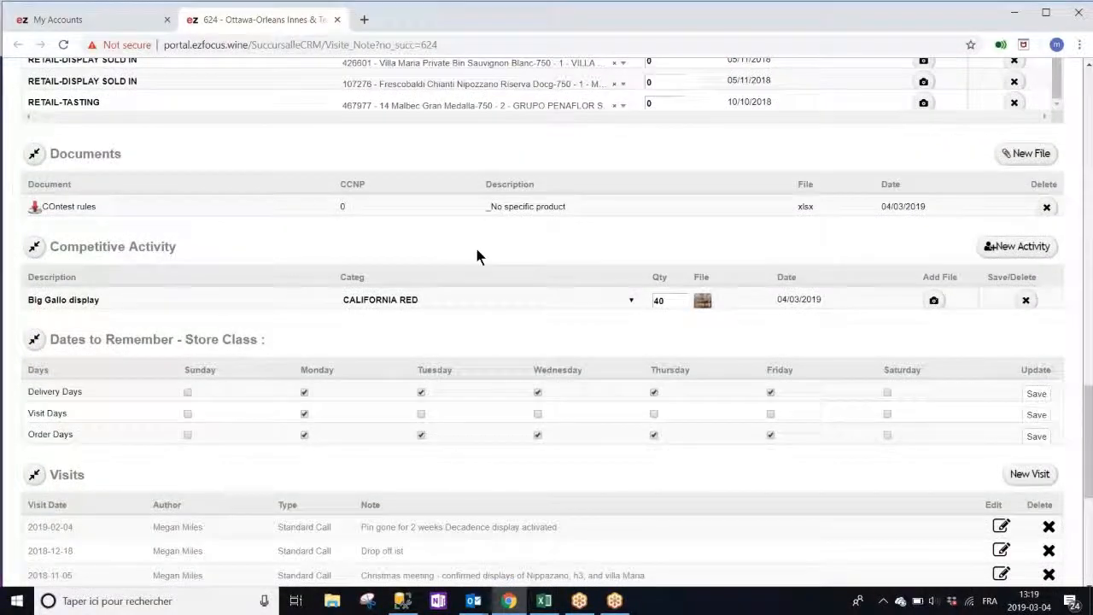
Enter a new competitive activity 'Absolut vodka display' in category VODKA with quantity 20
click(1016, 246)
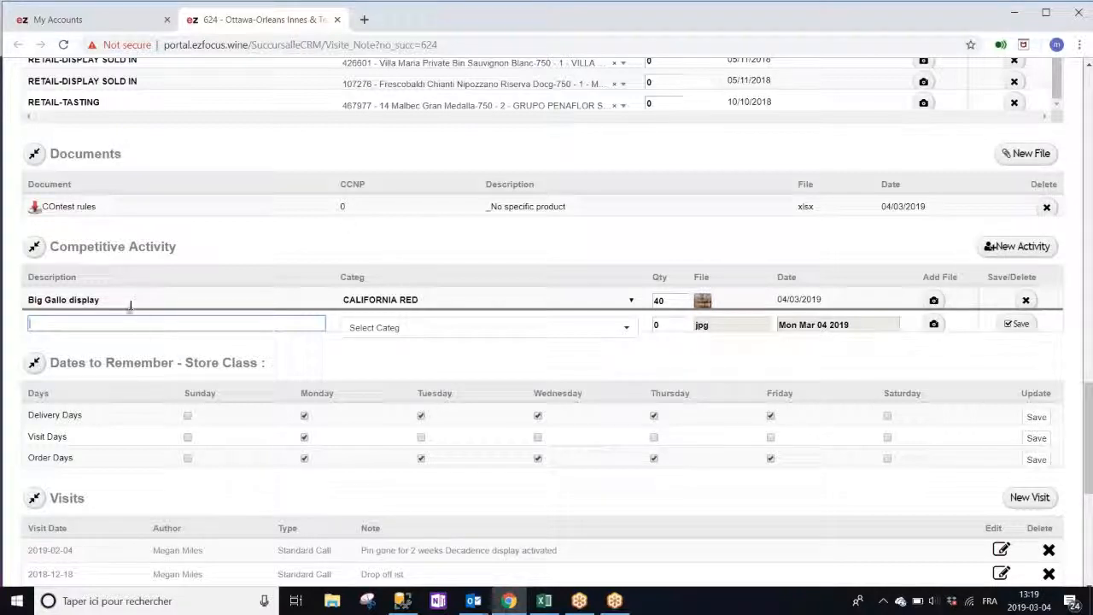
text(ABsolut)
key(BackSpace)
key(BackSpace)
key(BackSpace)
key(BackSpace)
key(BackSpace)
key(BackSpace)
text(bsolut vock)
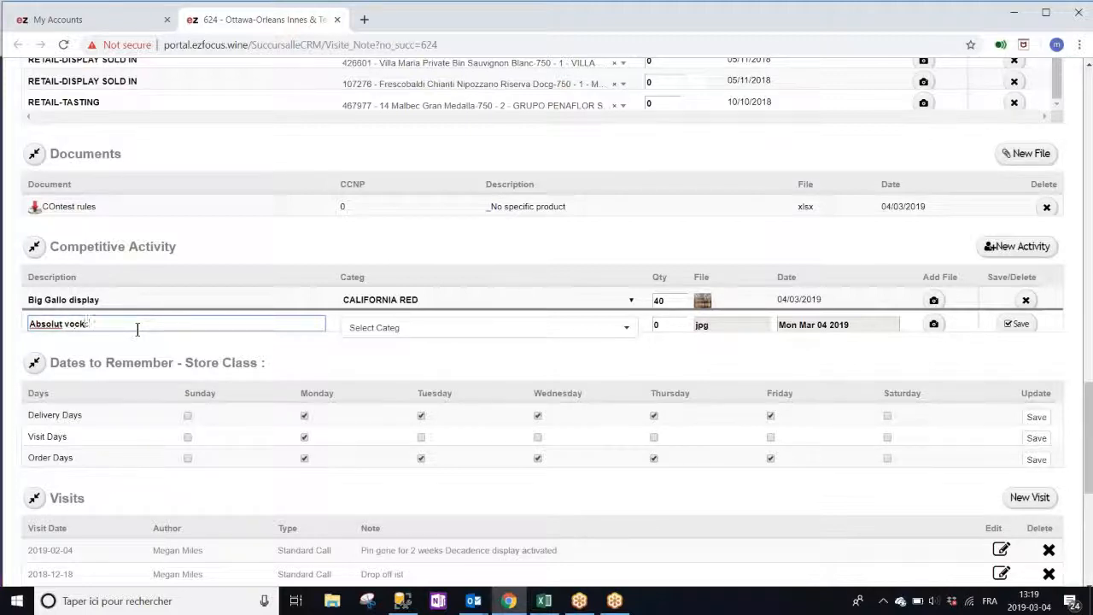
key(BackSpace)
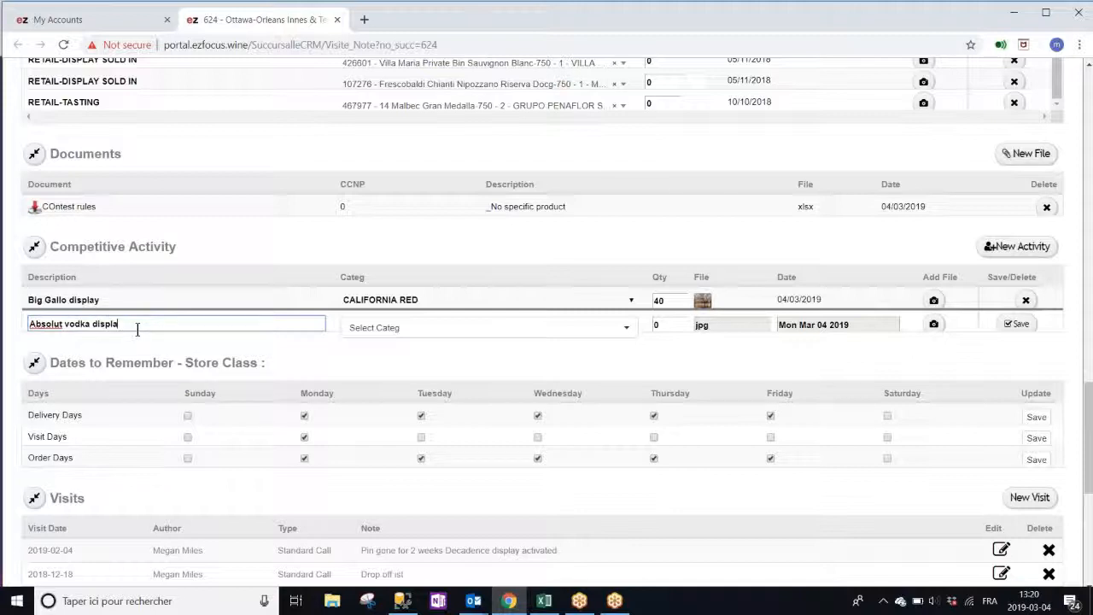
click(369, 335)
text(vd)
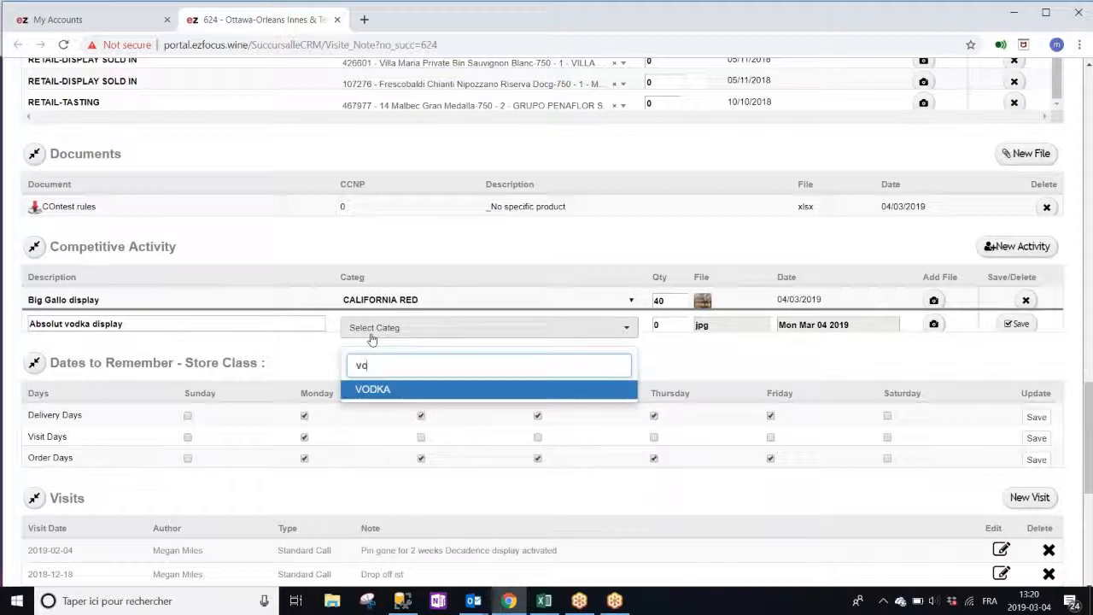
click(393, 390)
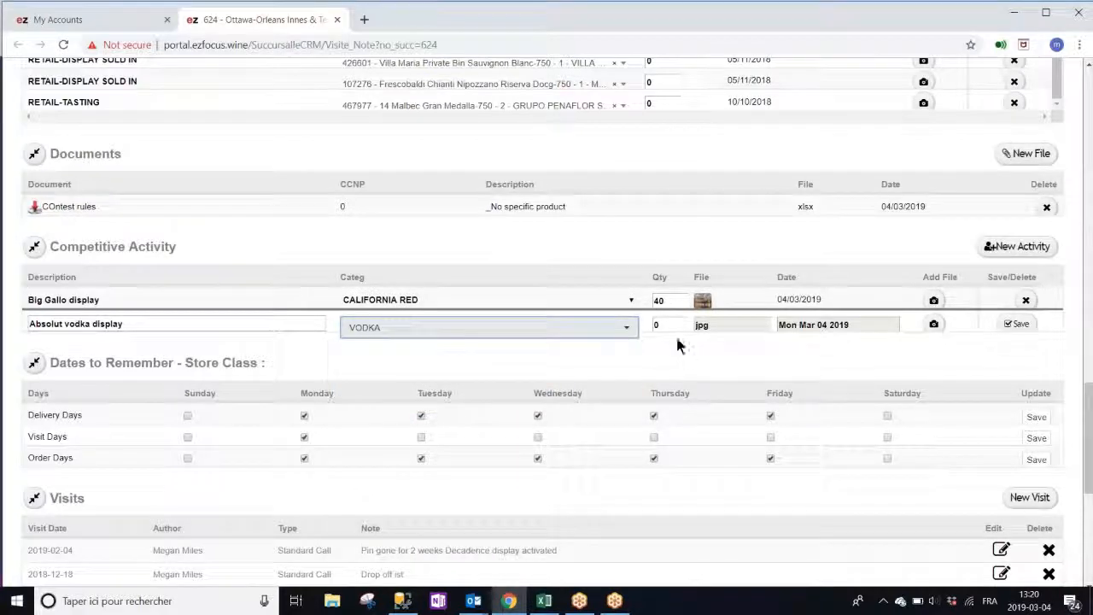
click(667, 326)
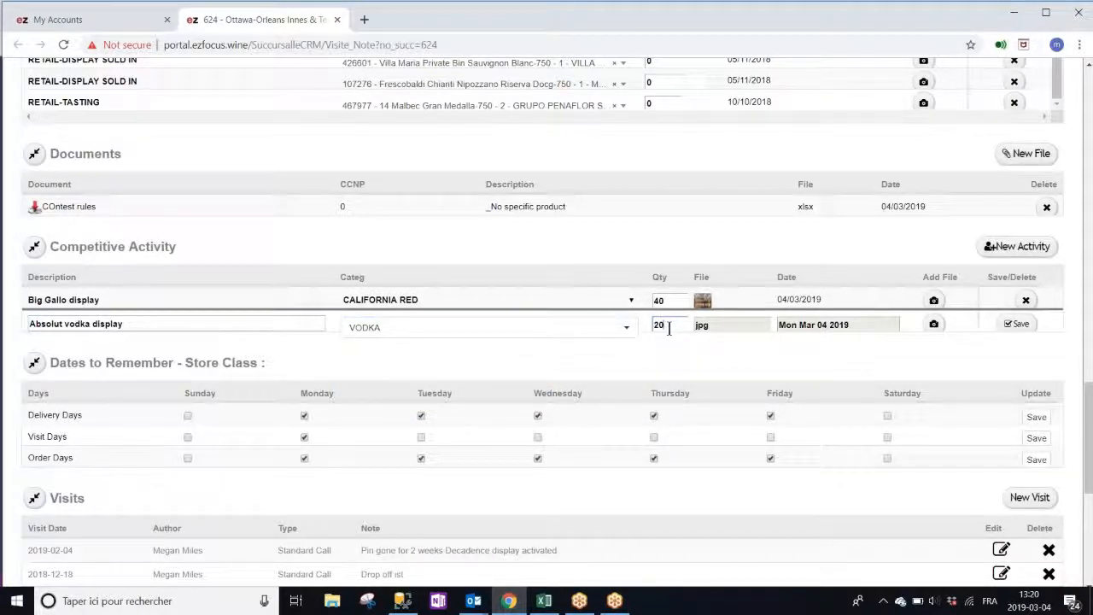
Attach the 850_absolut photo to the activity and save it
click(933, 324)
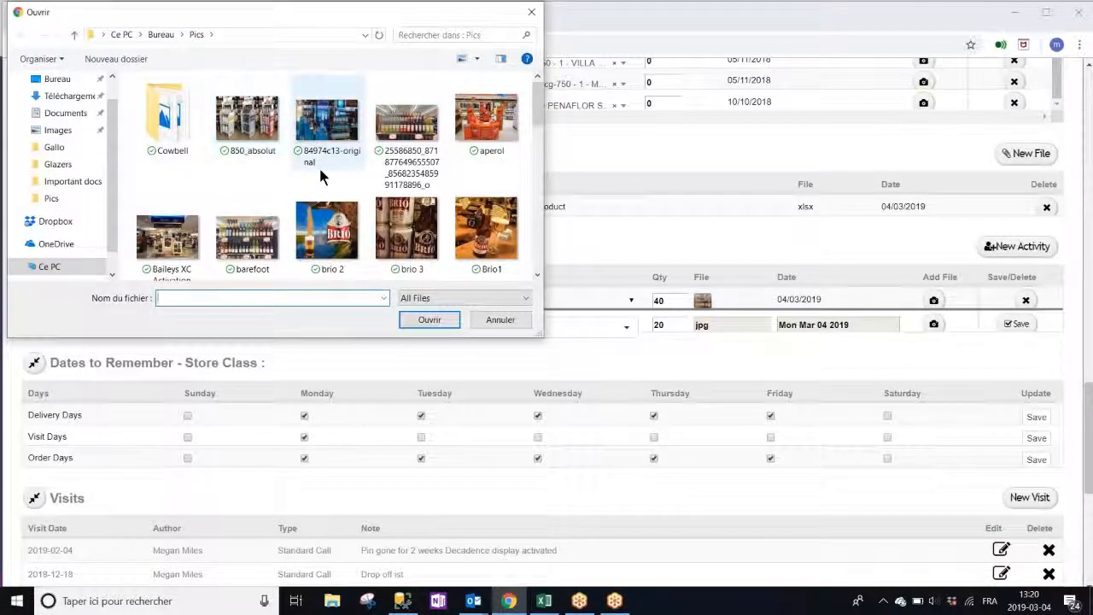
click(275, 128)
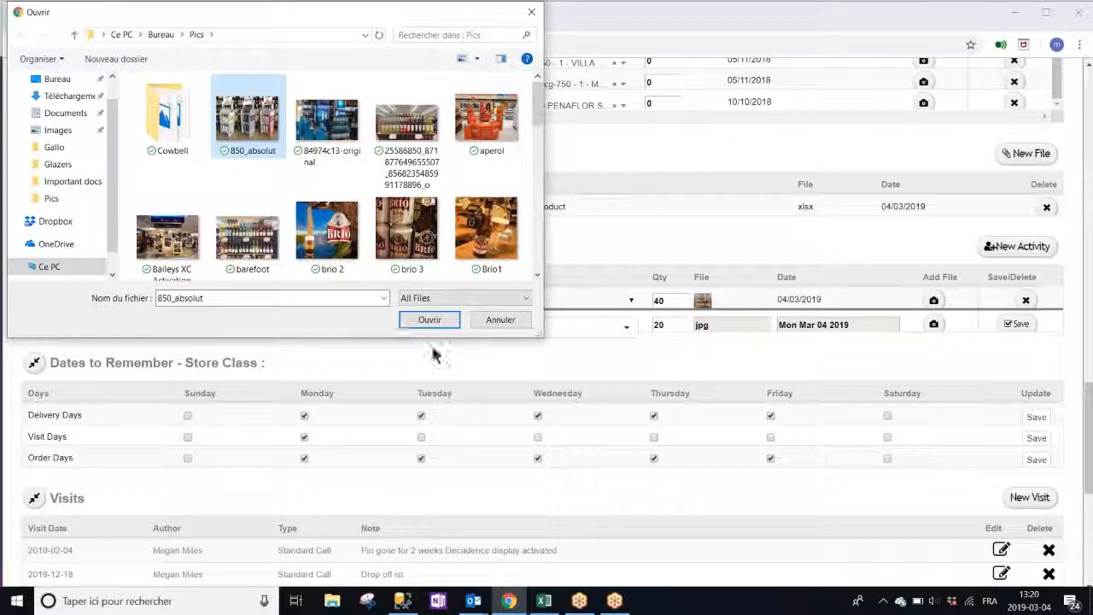
click(436, 321)
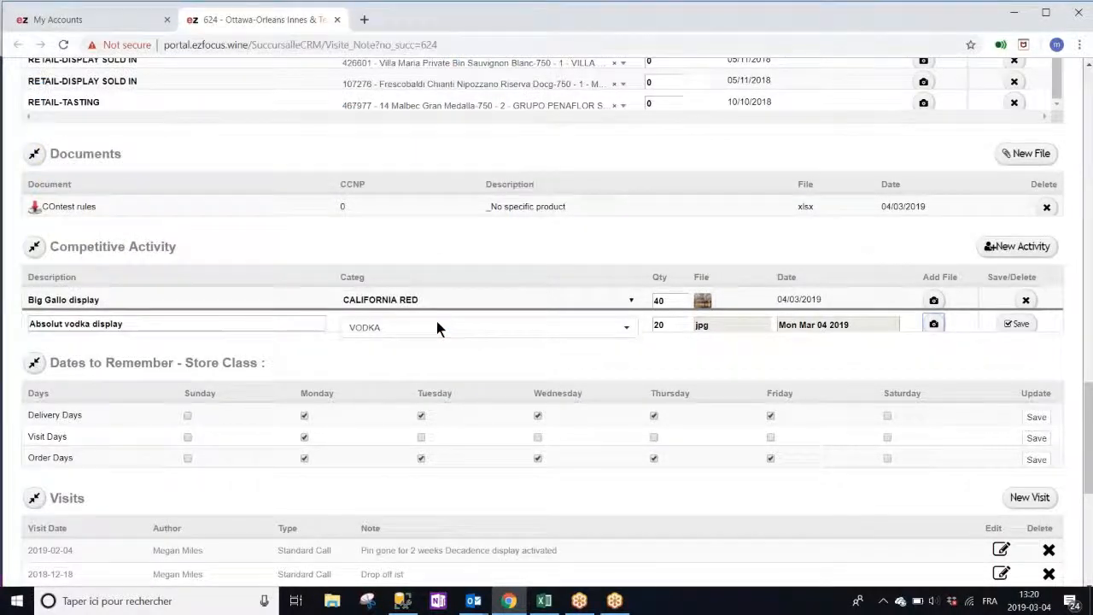
click(1008, 328)
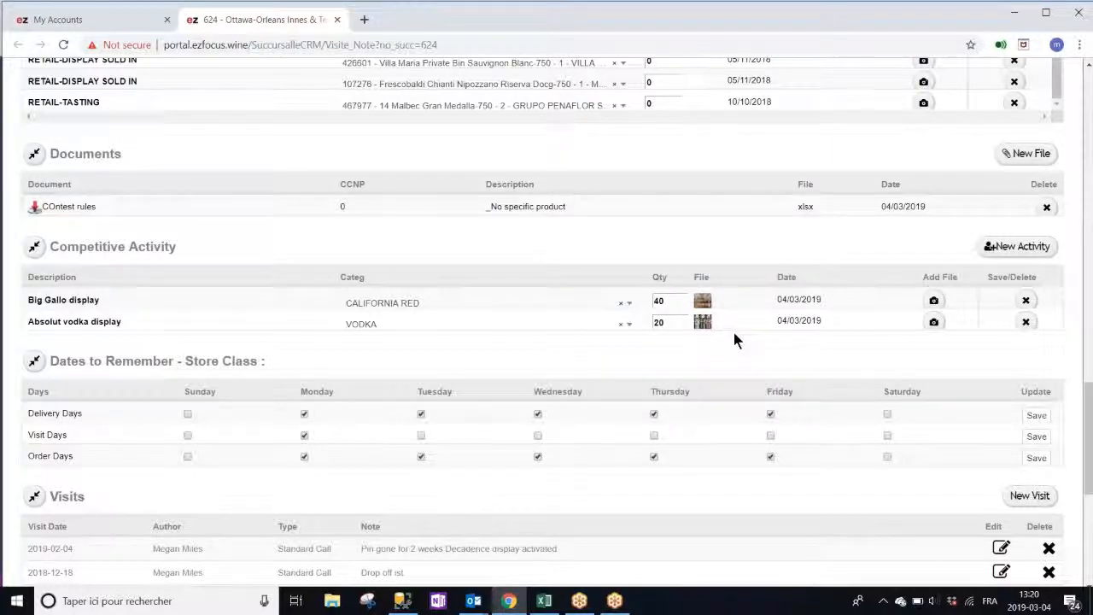
scroll(733, 333, down, 2)
Keep Monday as a Visit Day in Dates to Remember and bring up the New Visit form
scroll(733, 332, down, 1)
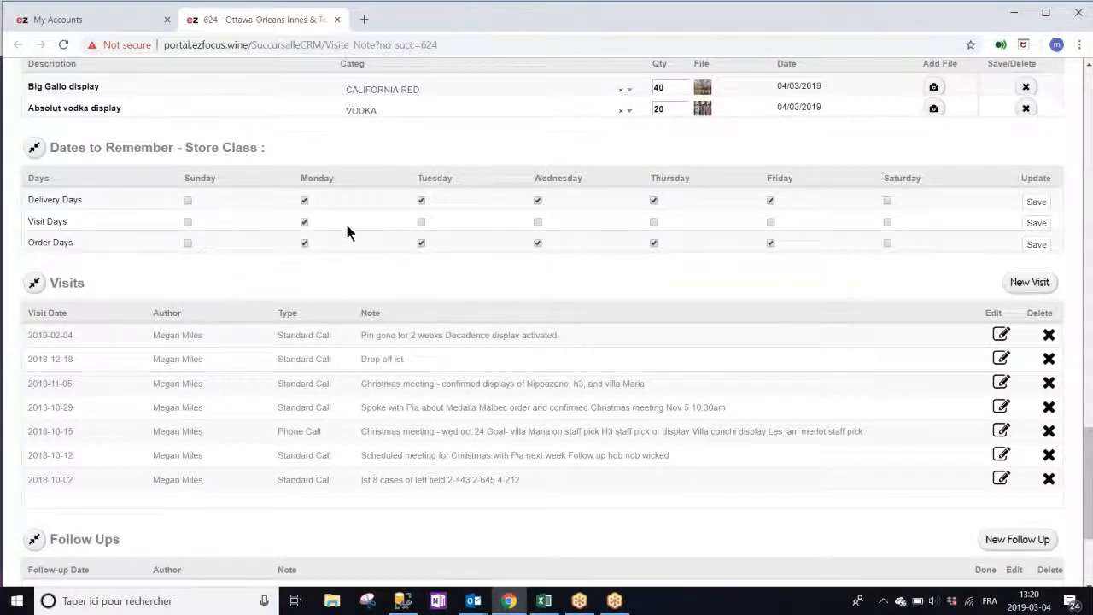
click(304, 223)
click(305, 244)
click(1036, 223)
click(1035, 245)
click(304, 223)
scroll(476, 224, down, 3)
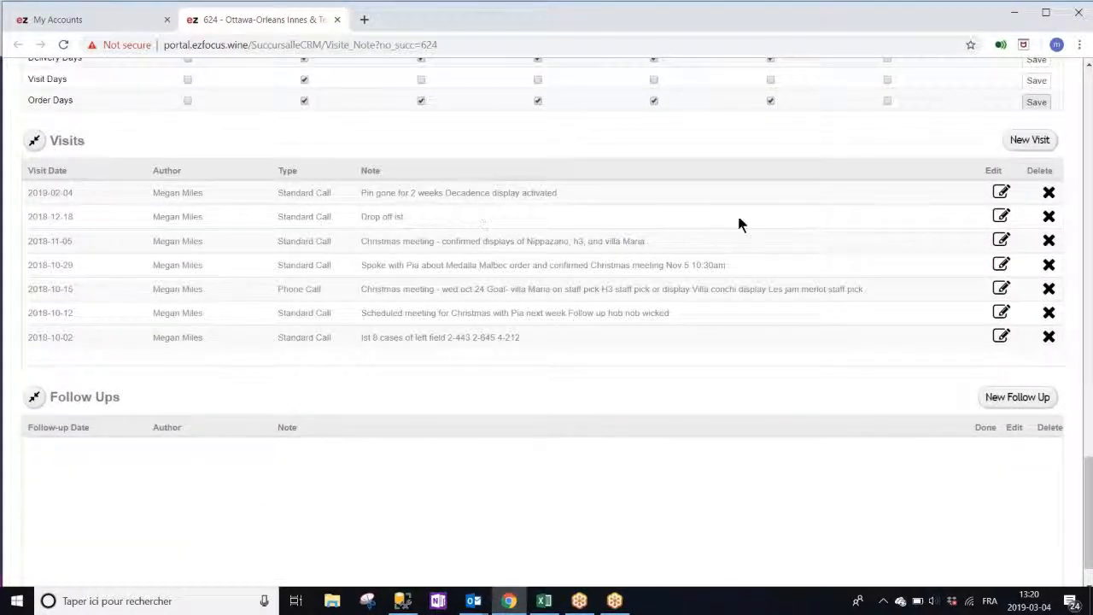
click(1025, 140)
Save a Standard Call on 03/01/2019 at 9:00 AM noting 'manager was sick, meeting cancelled'
click(1000, 174)
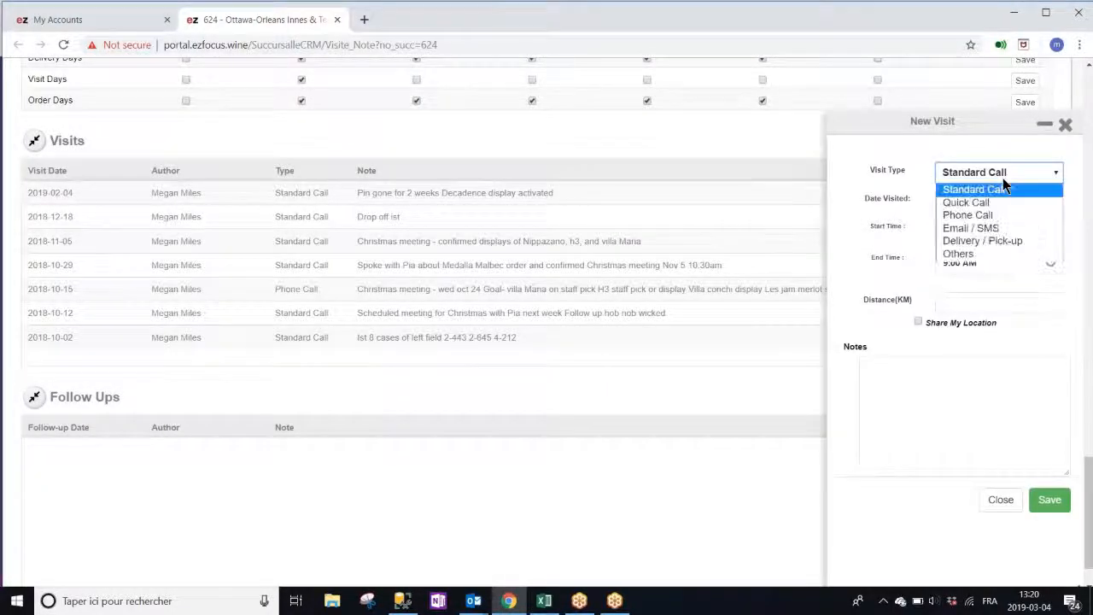
click(918, 171)
click(961, 202)
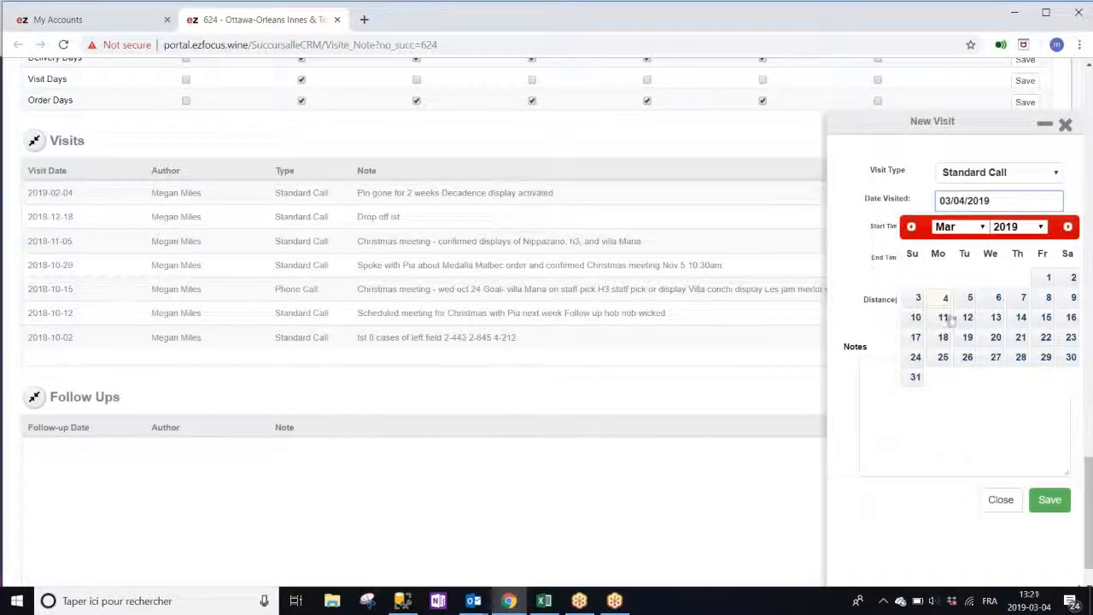
click(1047, 278)
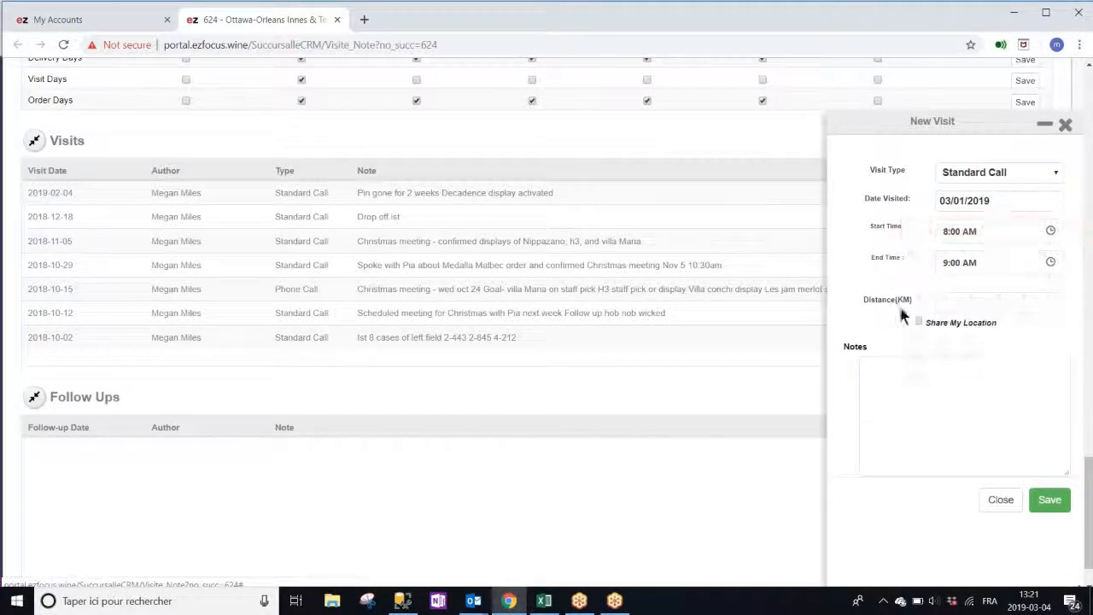
click(980, 233)
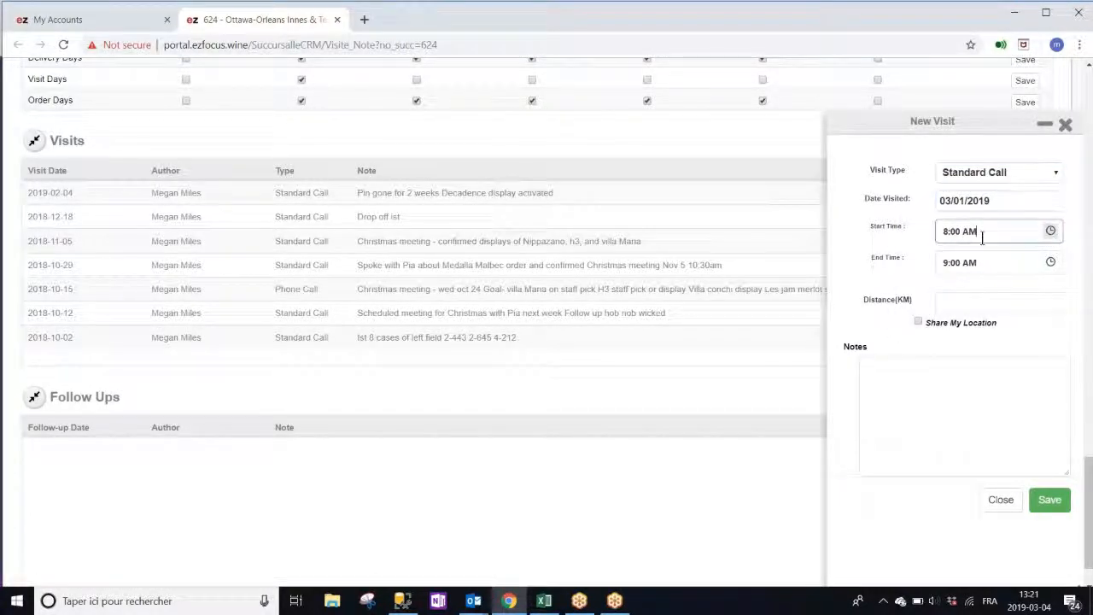
click(1050, 232)
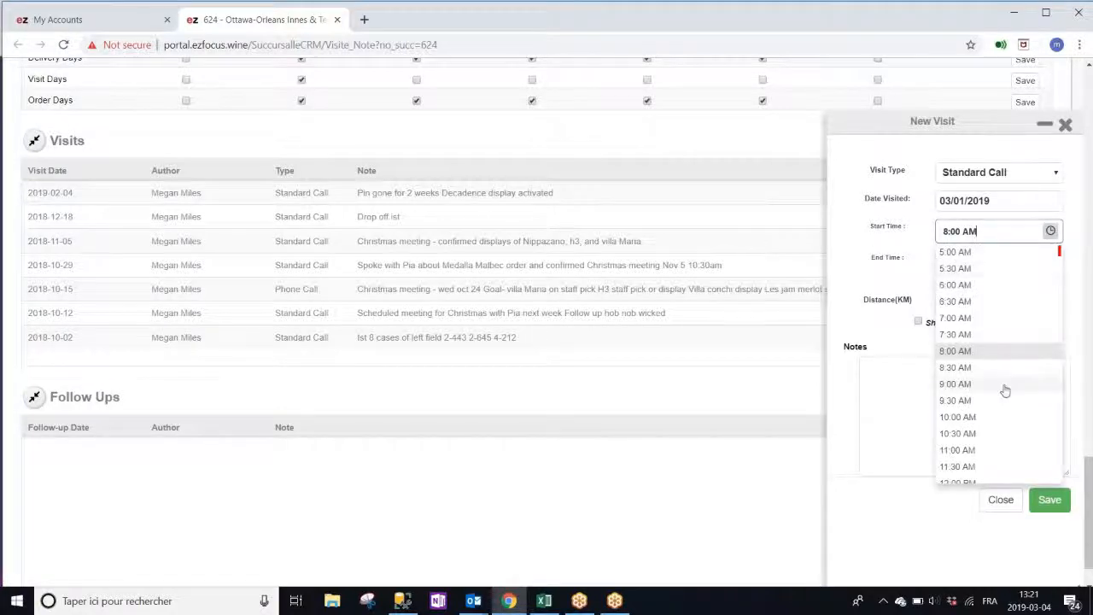
click(982, 385)
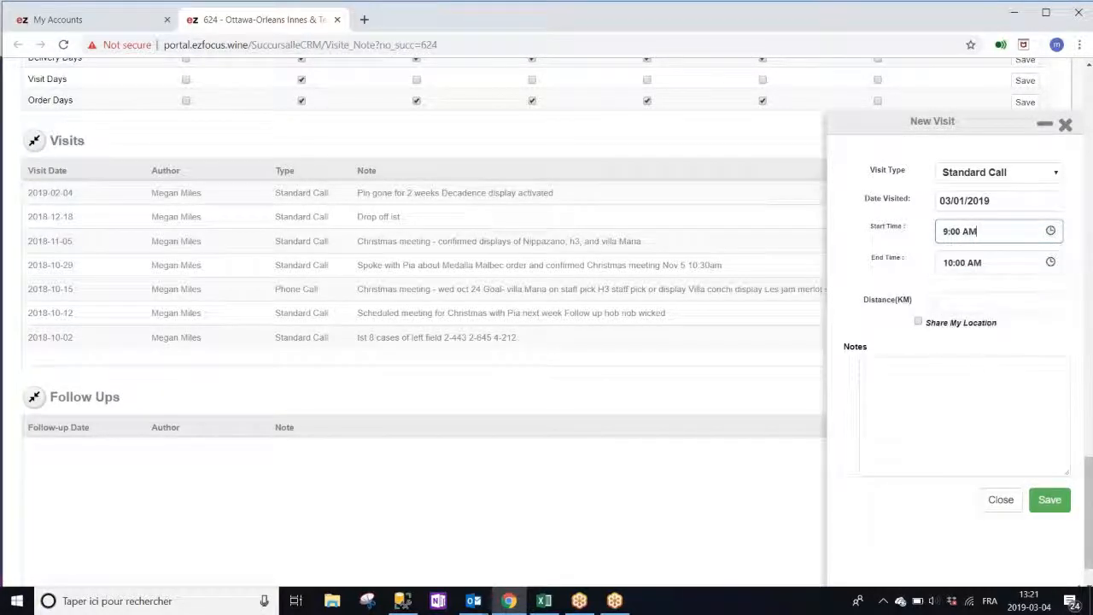
click(970, 365)
text(ma)
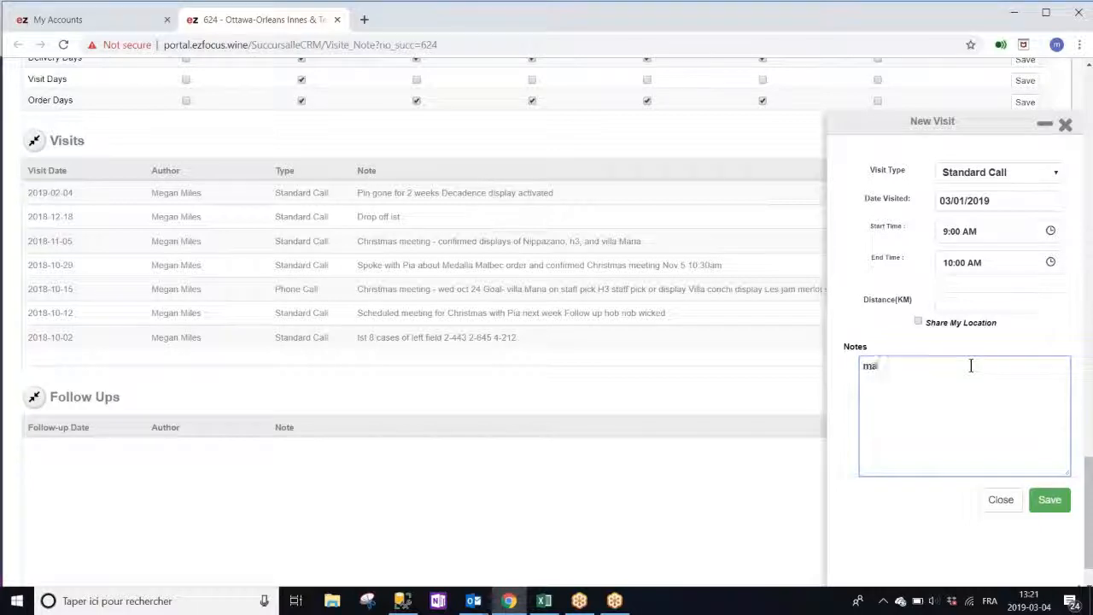
text(nager was sick)
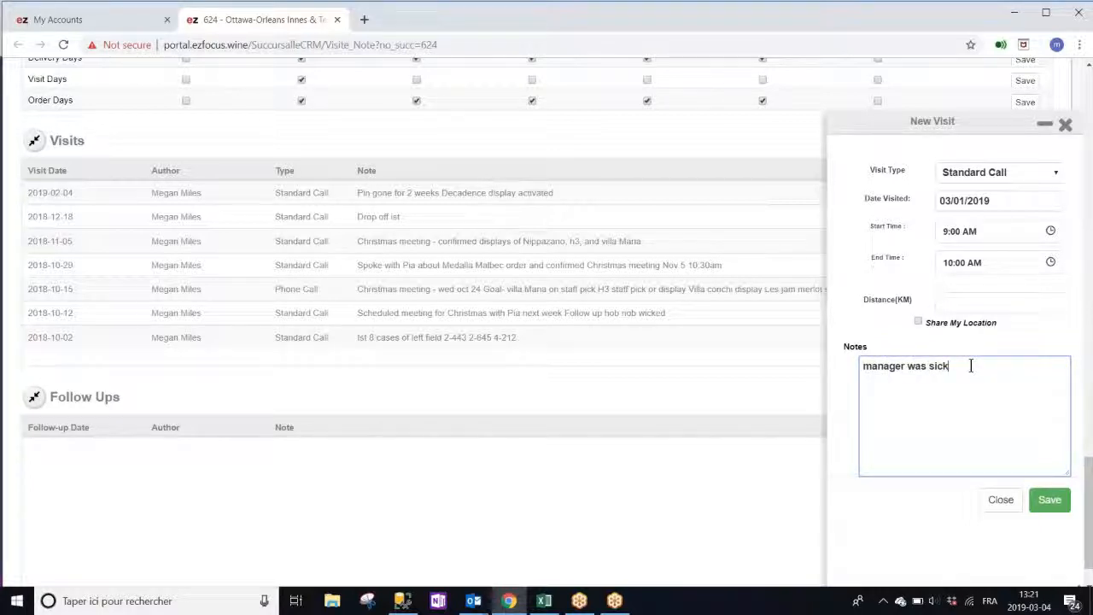
text(, meeting callcenec)
text(ncelled)
click(1034, 503)
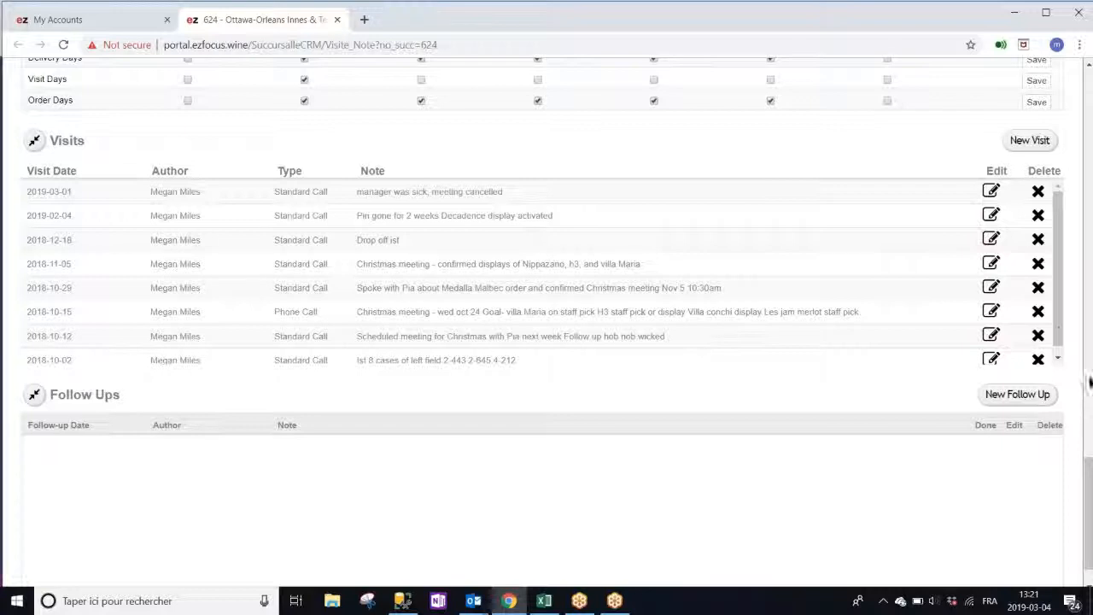
Save a March 25, 2019 follow-up reading 'check if they ordered xx cases of xx product' and tick Done
scroll(1023, 367, down, 1)
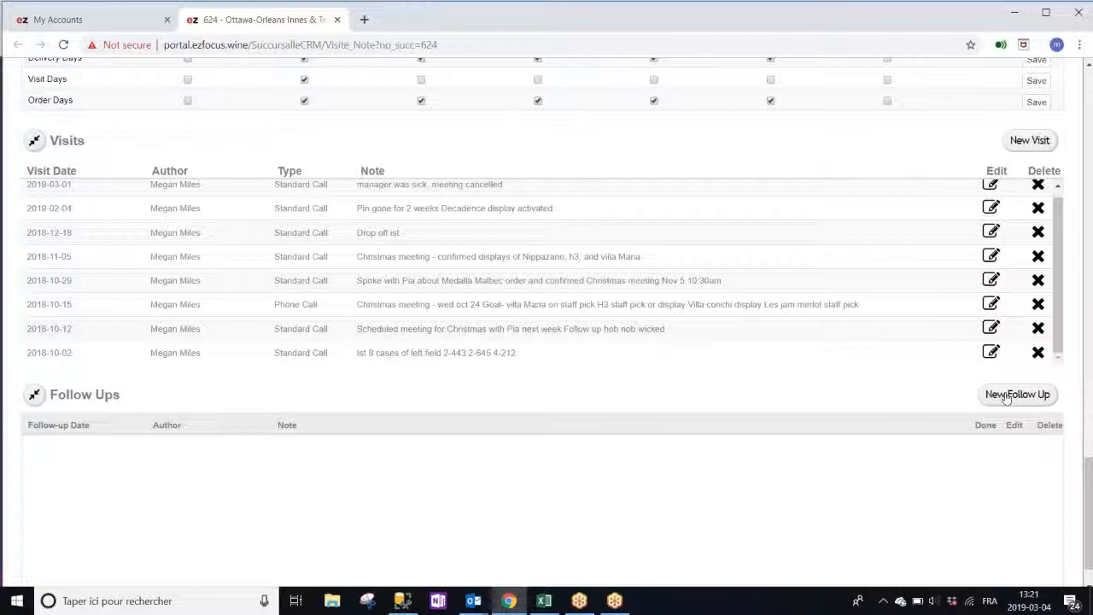
click(1006, 397)
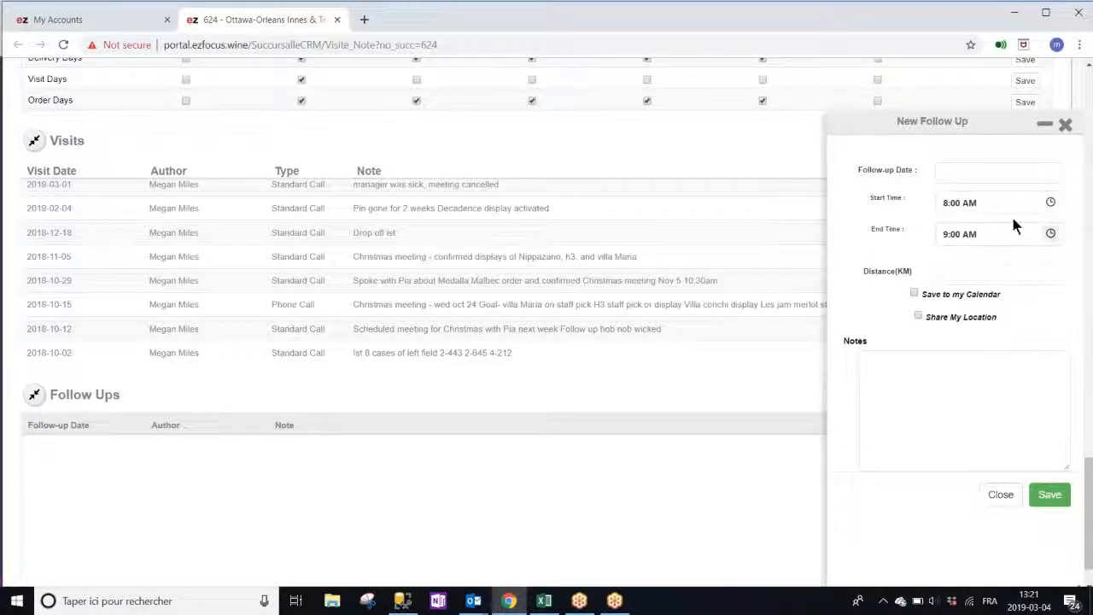
click(956, 171)
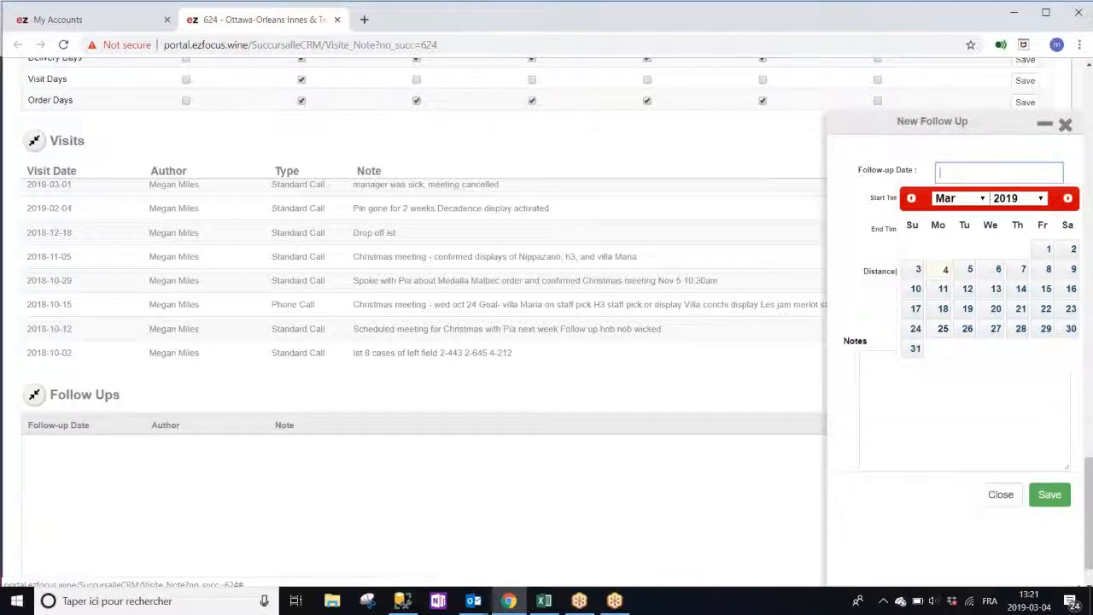
click(943, 328)
click(943, 391)
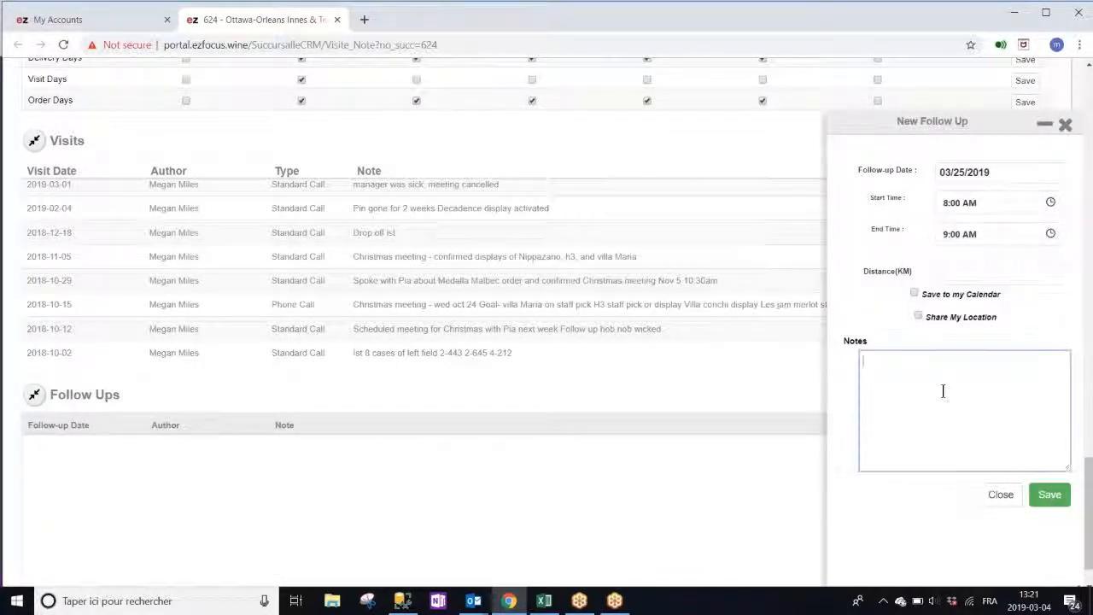
text(check if they ord)
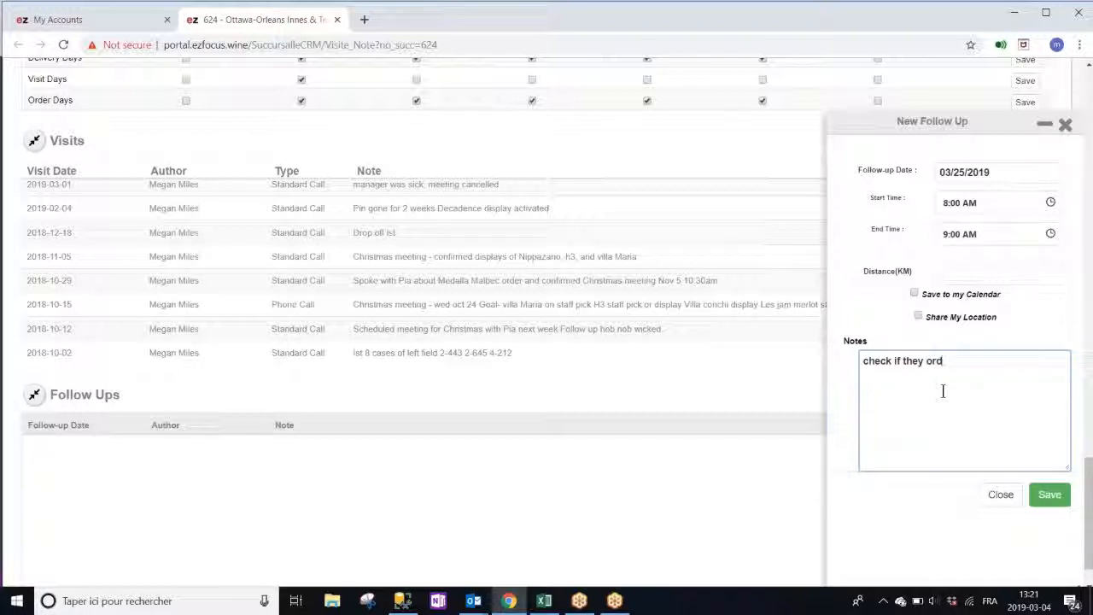
text(ered xx cas)
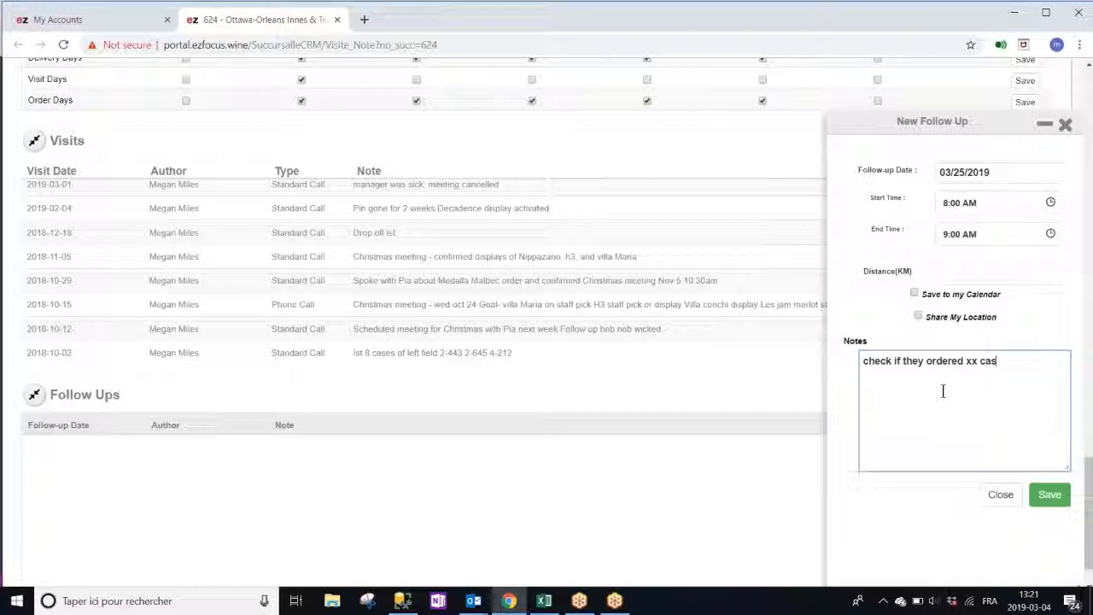
text(es of xx product)
click(1050, 494)
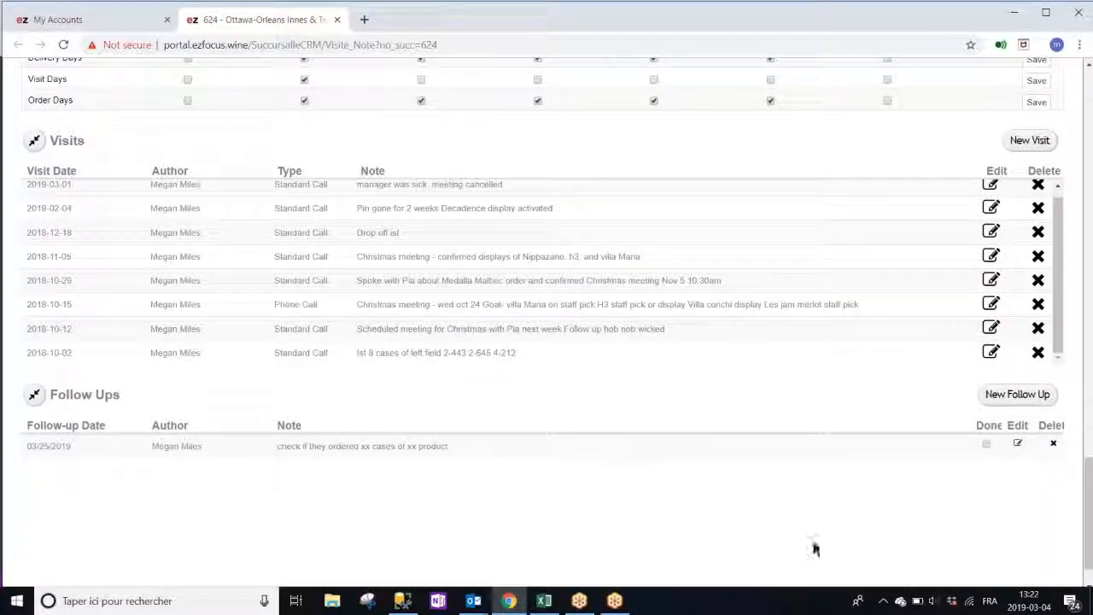
click(987, 443)
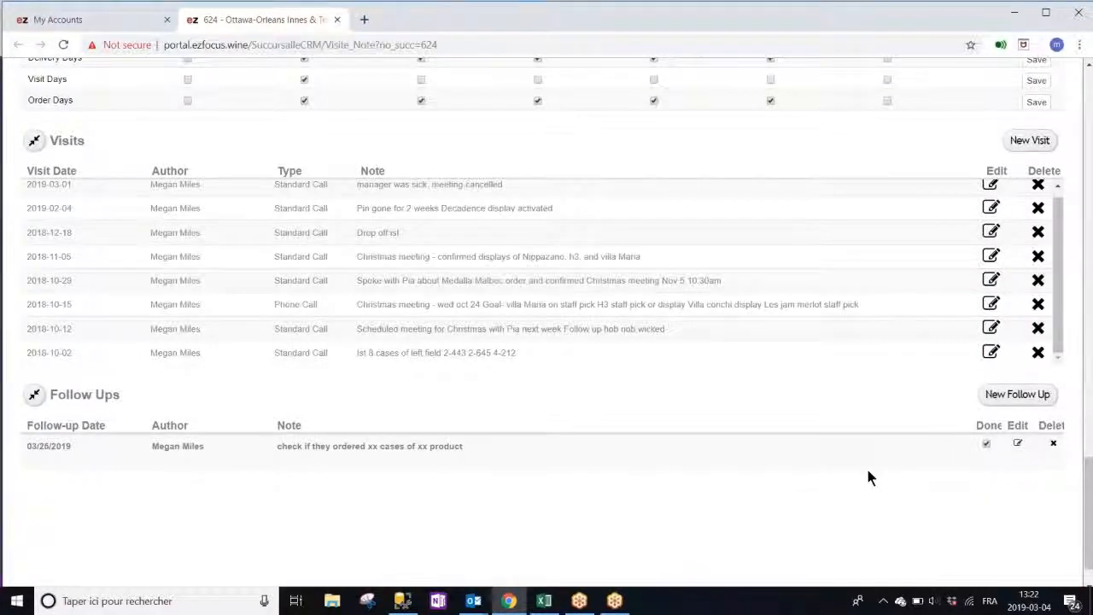
scroll(866, 466, down, 1)
scroll(867, 478, up, 8)
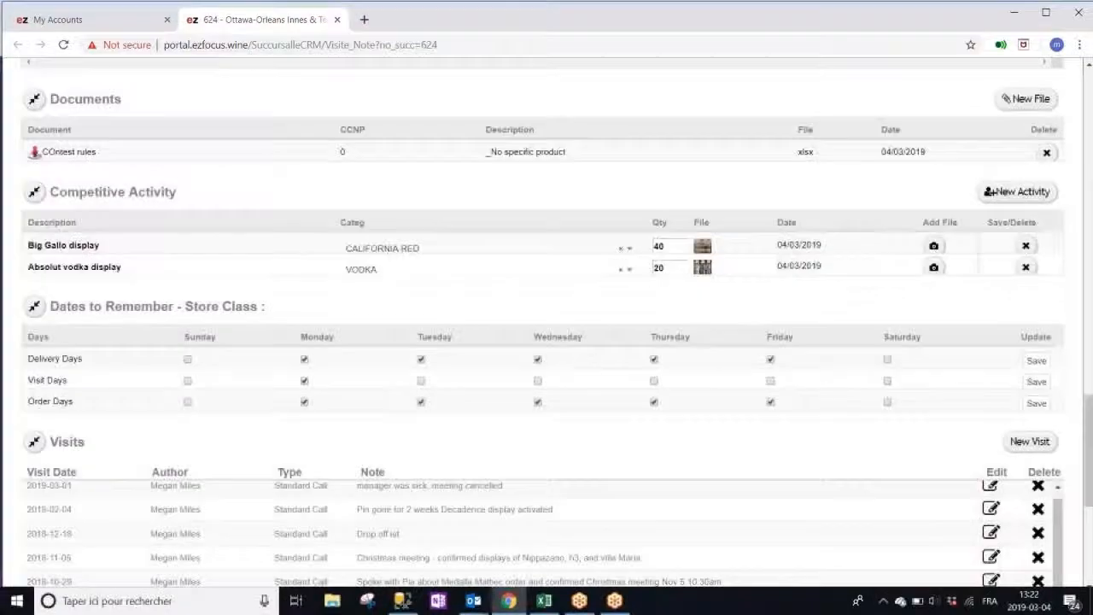
scroll(867, 478, up, 10)
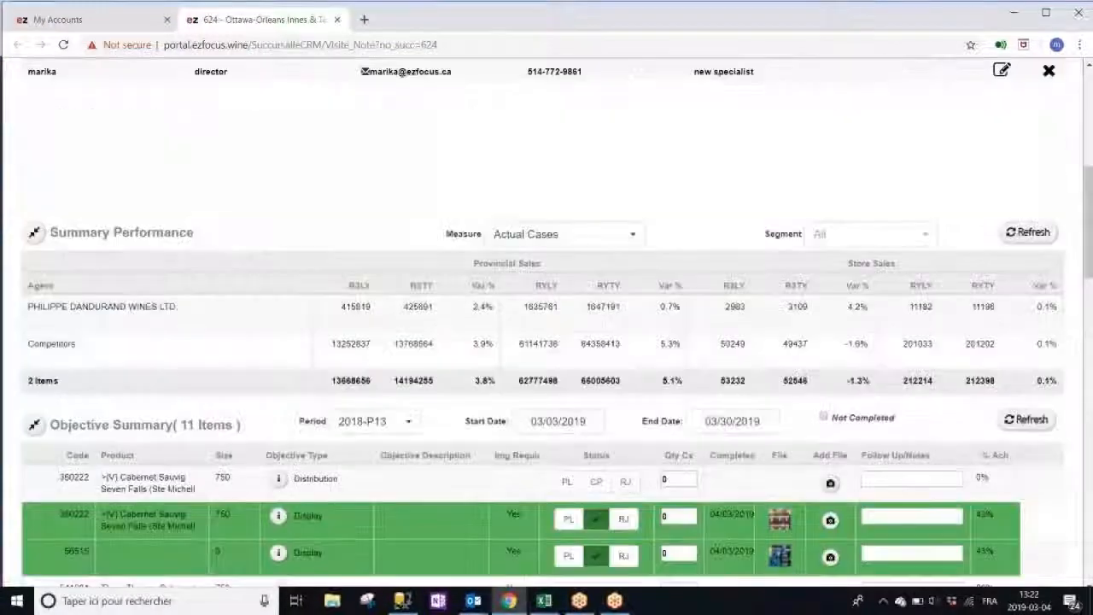
scroll(867, 479, up, 4)
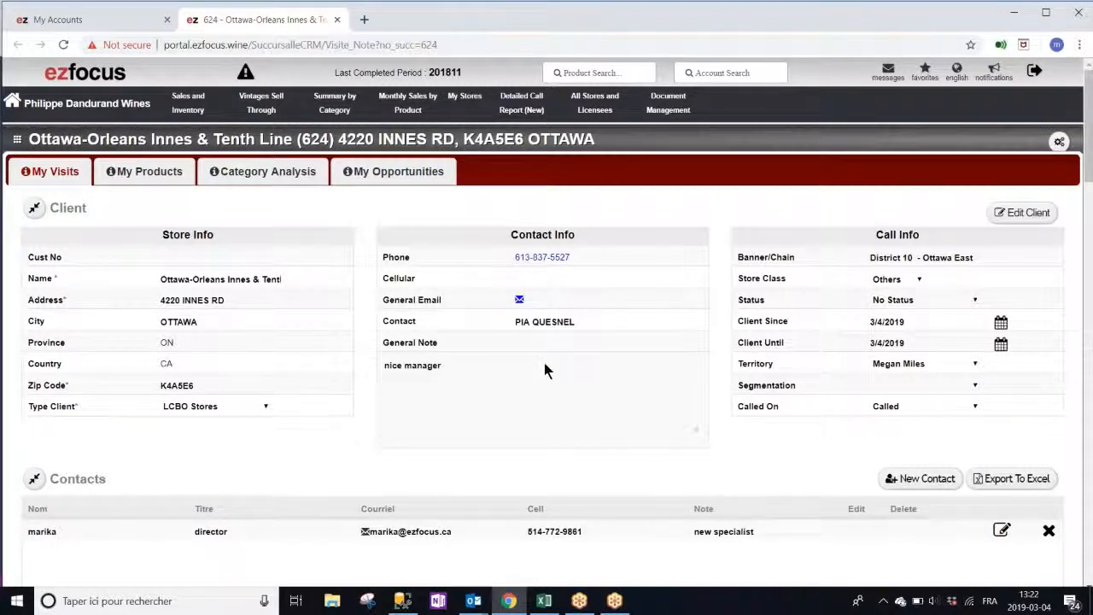
click(17, 139)
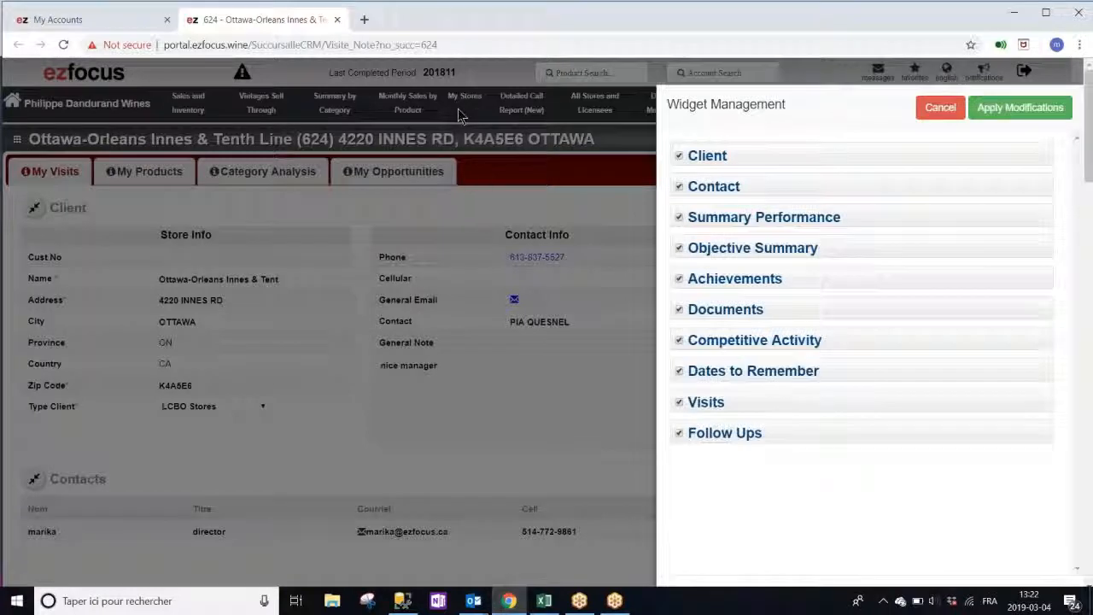
Uncheck Summary Performance, order Objective Summary, Visits, Follow Ups at the top, and apply the layout
click(681, 217)
drag(700, 252, 700, 153)
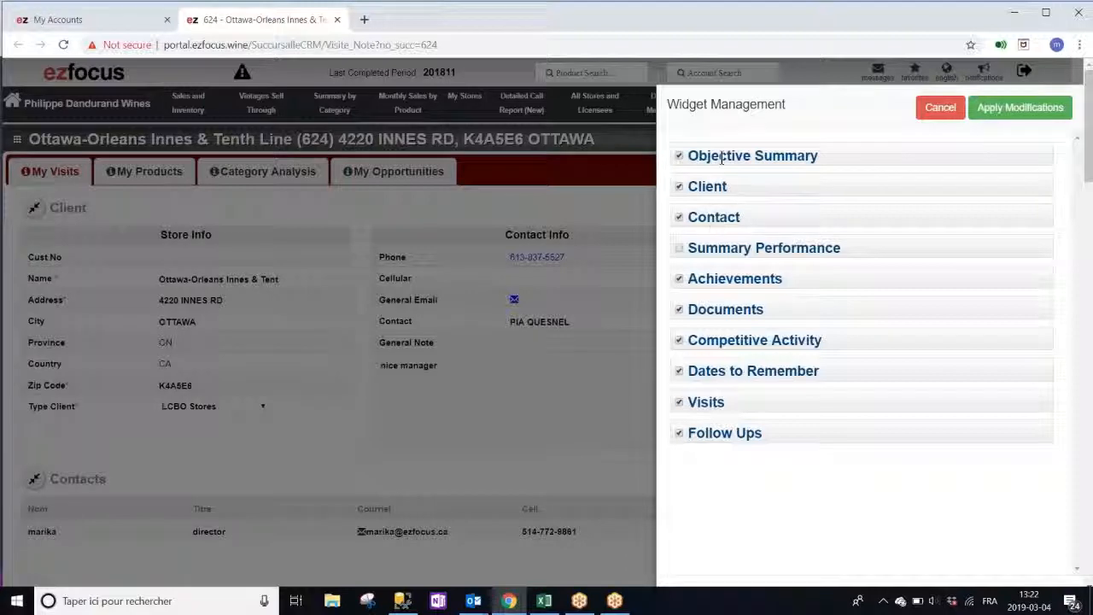
drag(726, 403, 707, 183)
drag(756, 436, 730, 213)
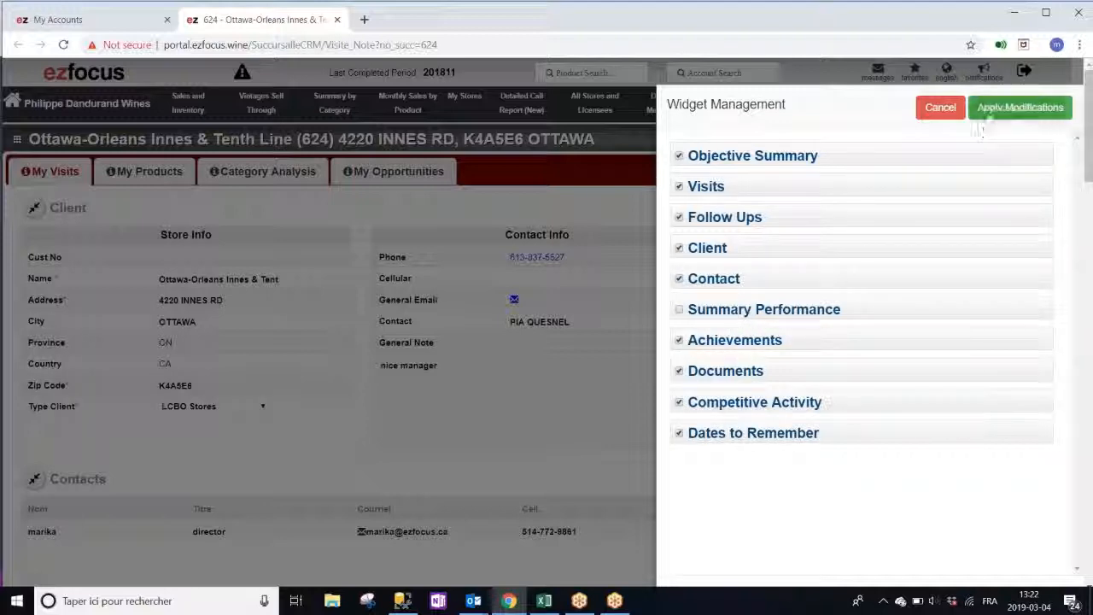
click(989, 113)
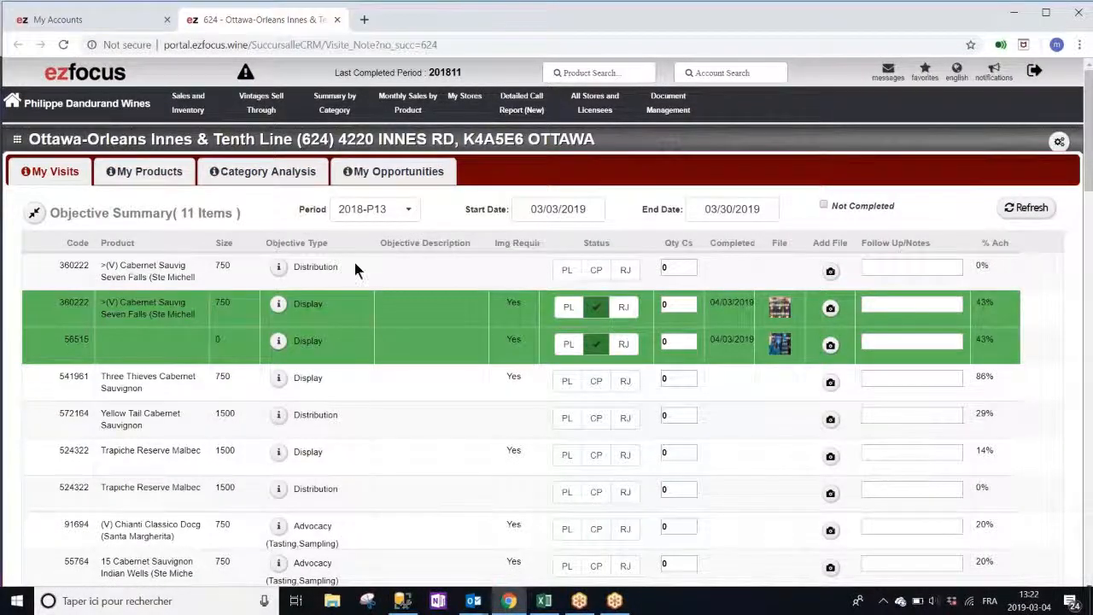
scroll(354, 260, down, 2)
scroll(357, 270, down, 5)
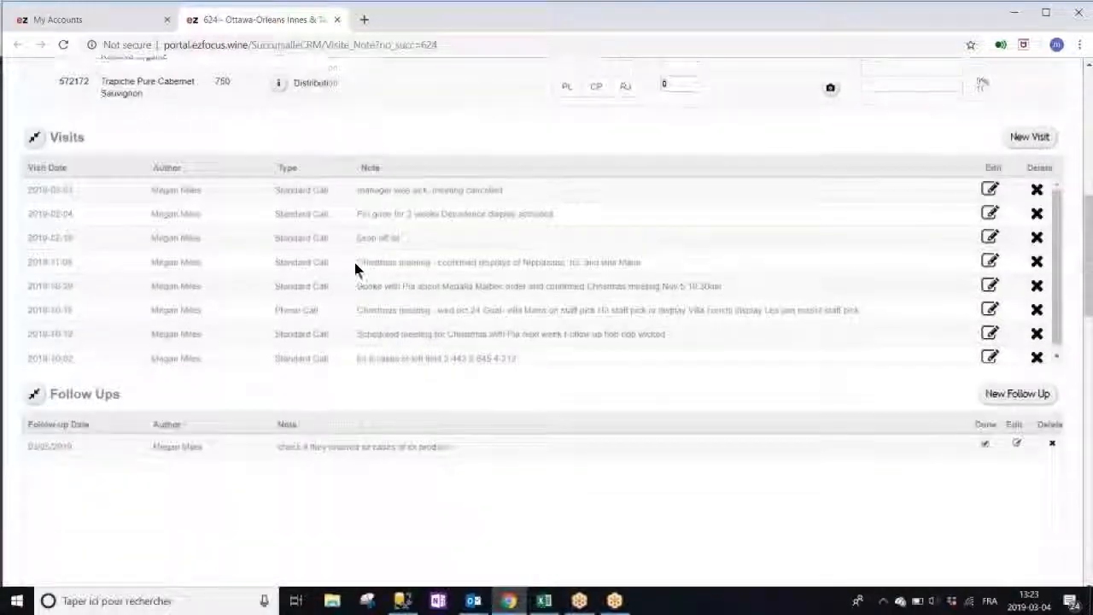
scroll(355, 262, down, 7)
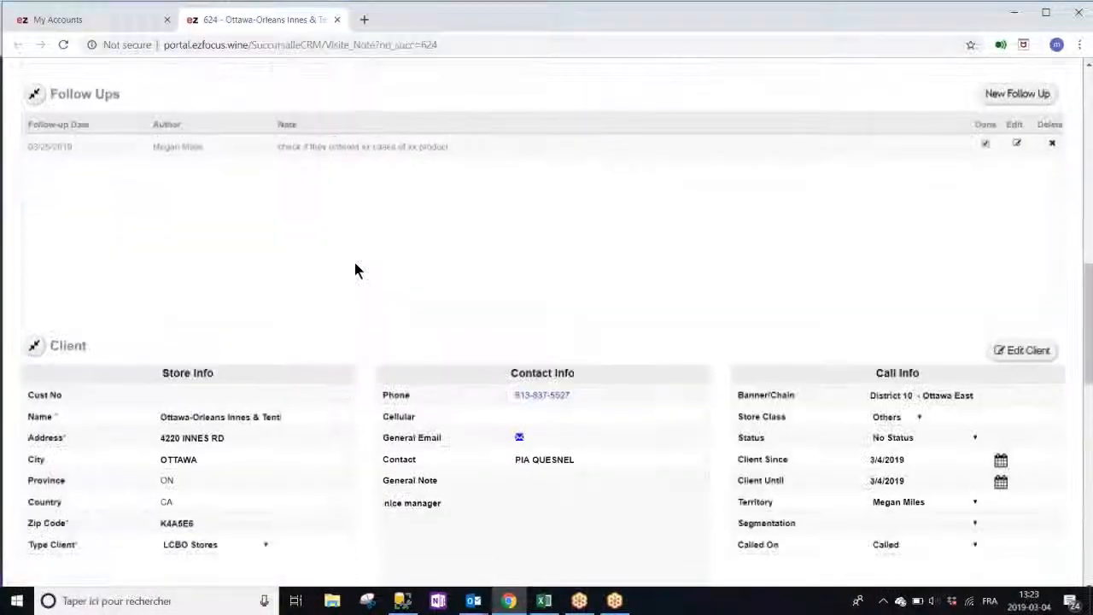
scroll(354, 266, down, 8)
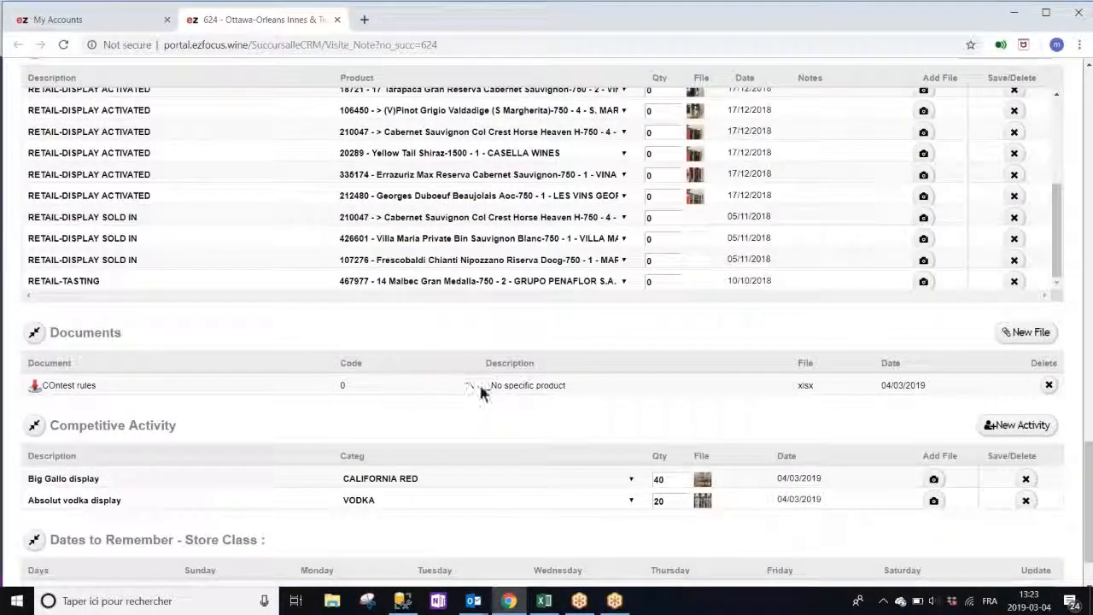
scroll(480, 383, down, 1)
scroll(482, 388, up, 15)
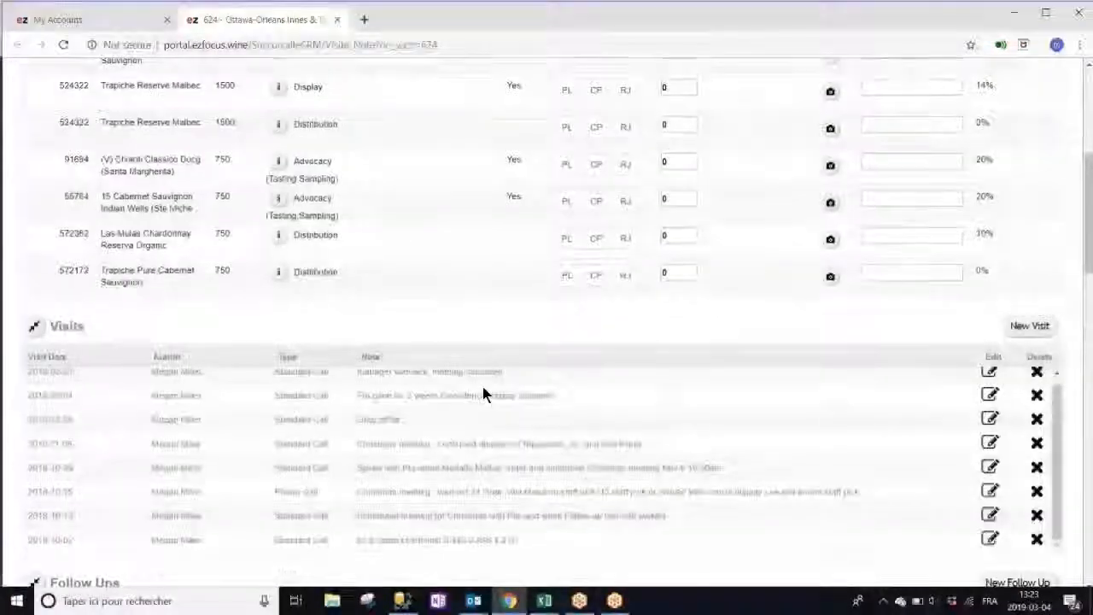
scroll(531, 273, up, 5)
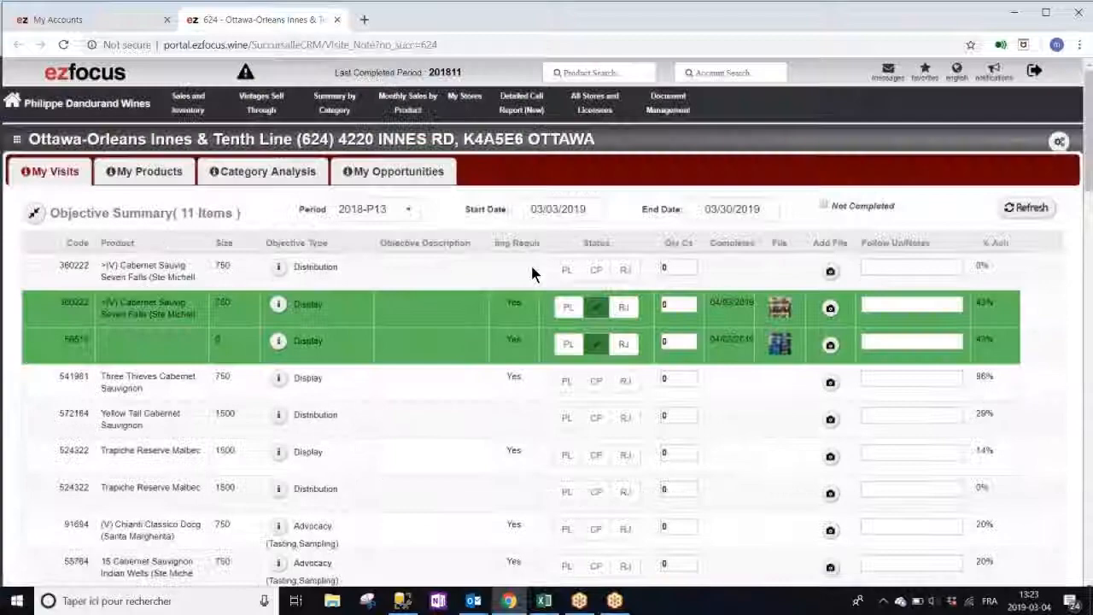